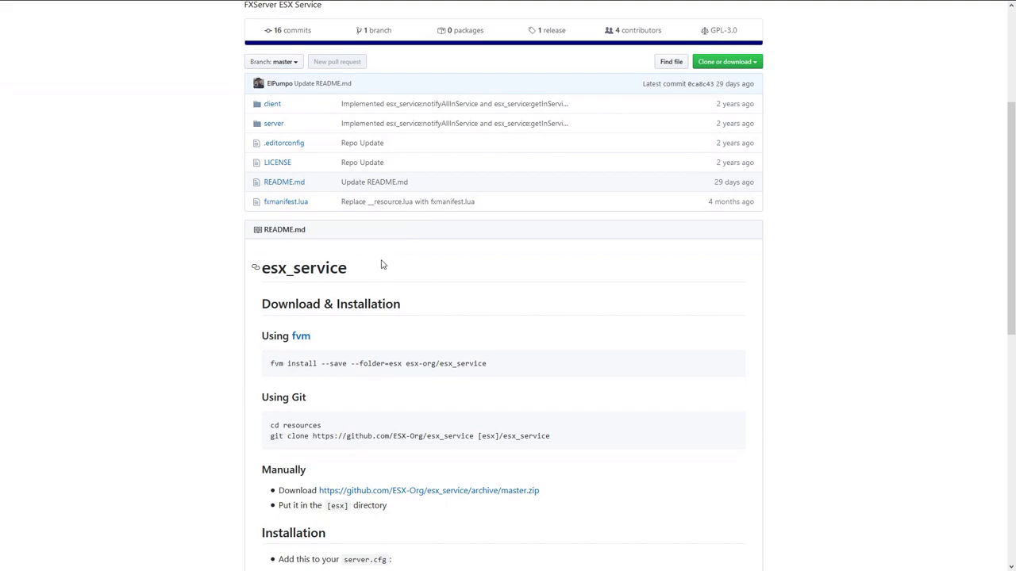
Skim the esx_service repository's README on GitHub and close that page
scroll(383, 261, "down", 2)
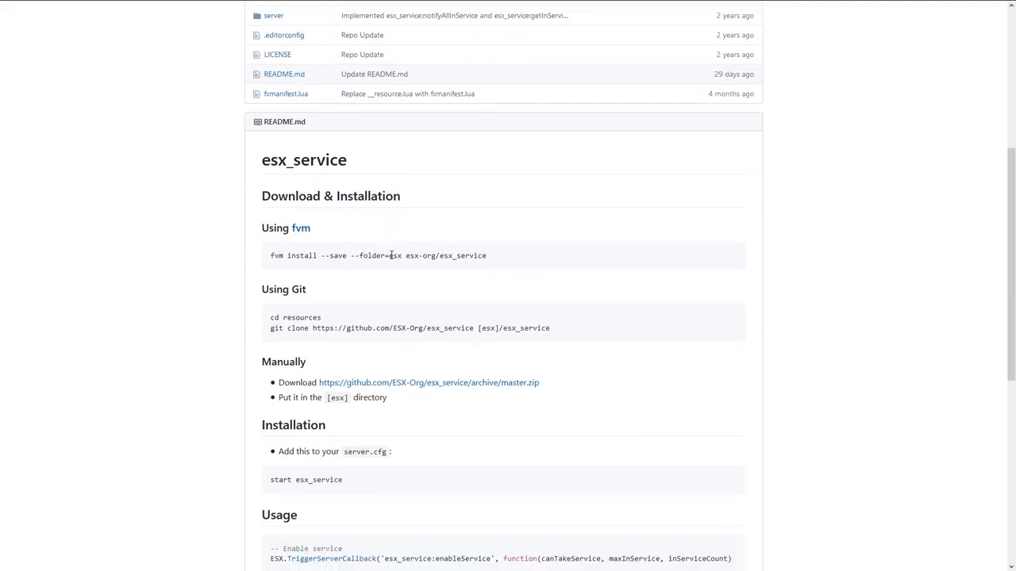
scroll(391, 255, "up", 7)
mouse_move(389, 4)
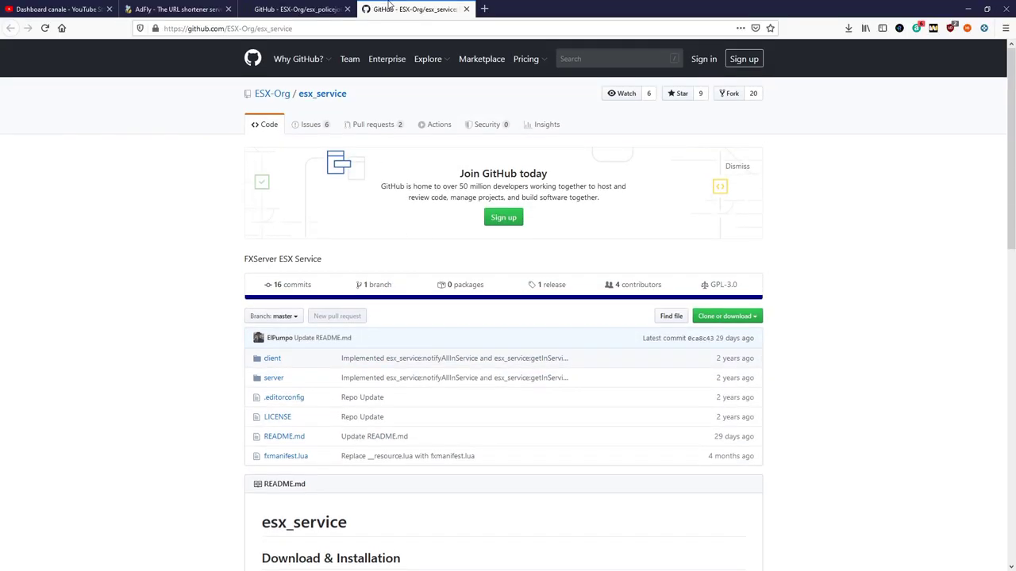
left_click(467, 9)
Review the requirements, download options and installation instructions in the esx_policejob README
scroll(614, 322, "up", 4)
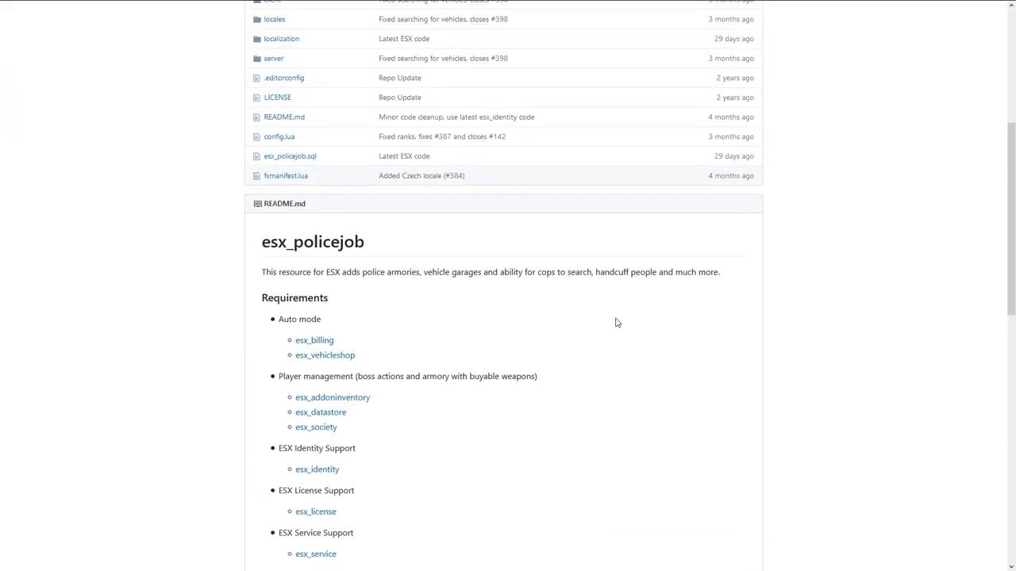
scroll(620, 322, "down", 6)
scroll(620, 323, "down", 5)
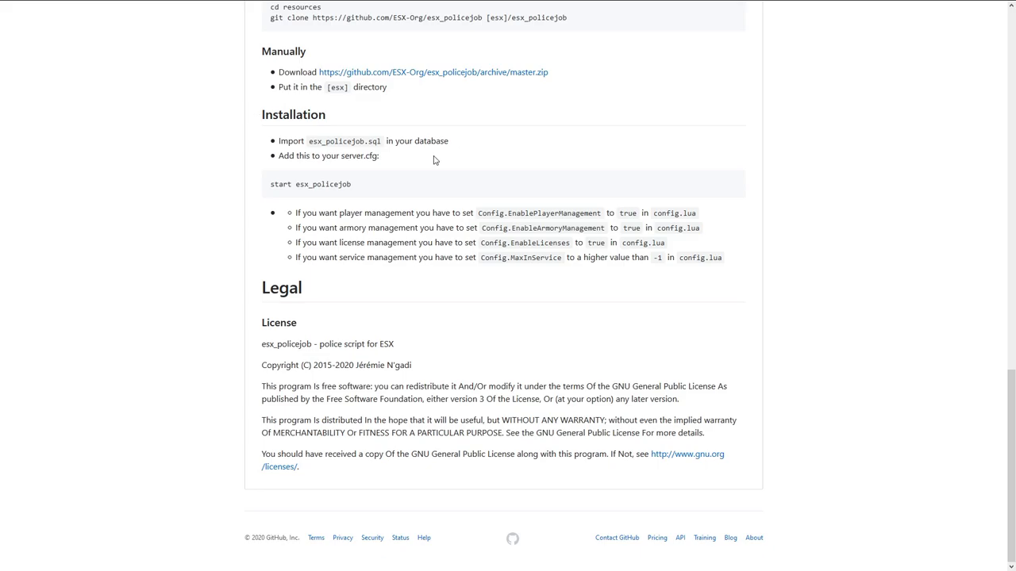
scroll(434, 158, "up", 2)
scroll(434, 155, "up", 6)
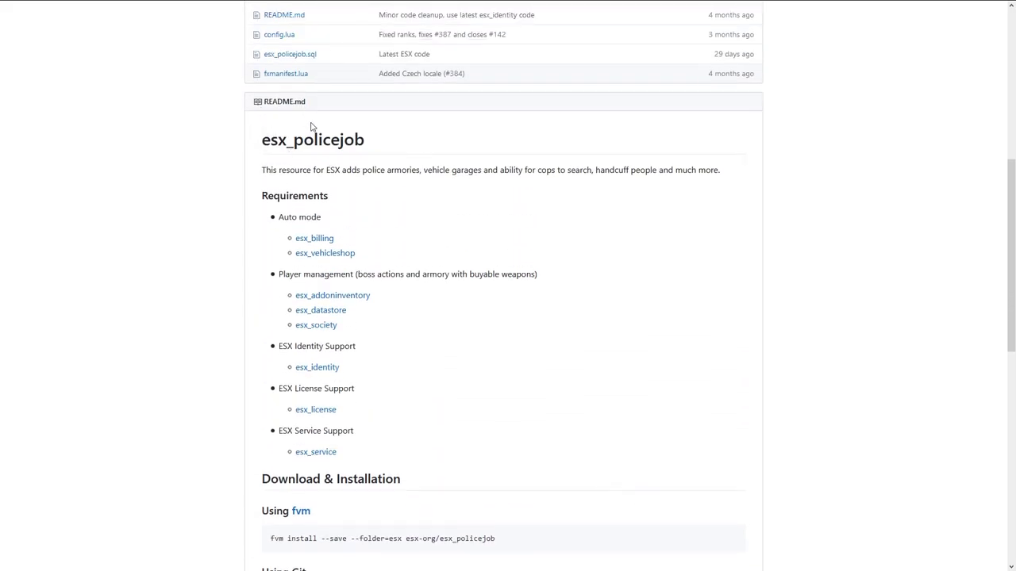
scroll(317, 132, "down", 3)
scroll(353, 172, "down", 4)
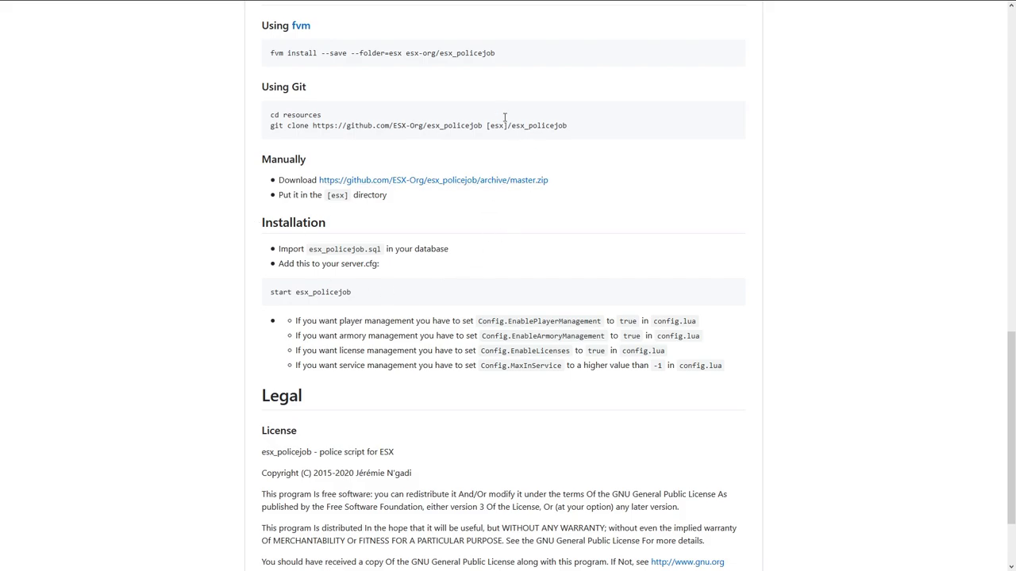
scroll(431, 234, "up", 1)
scroll(431, 234, "up", 1)
scroll(479, 233, "up", 1)
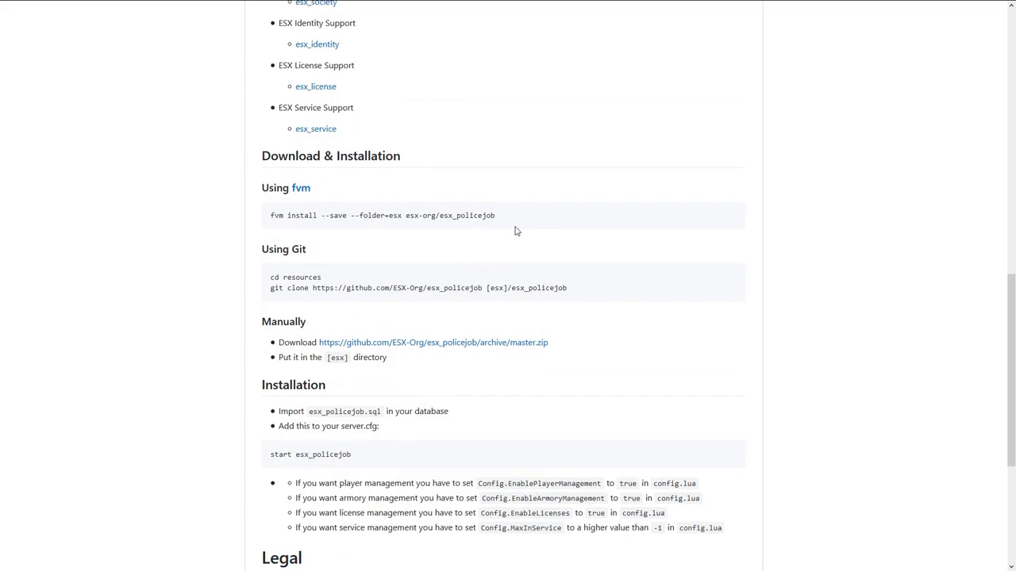
Return to the esx_policejob file list, view the repository's clone and download options, and dismiss them
scroll(520, 233, "up", 2)
scroll(521, 231, "up", 3)
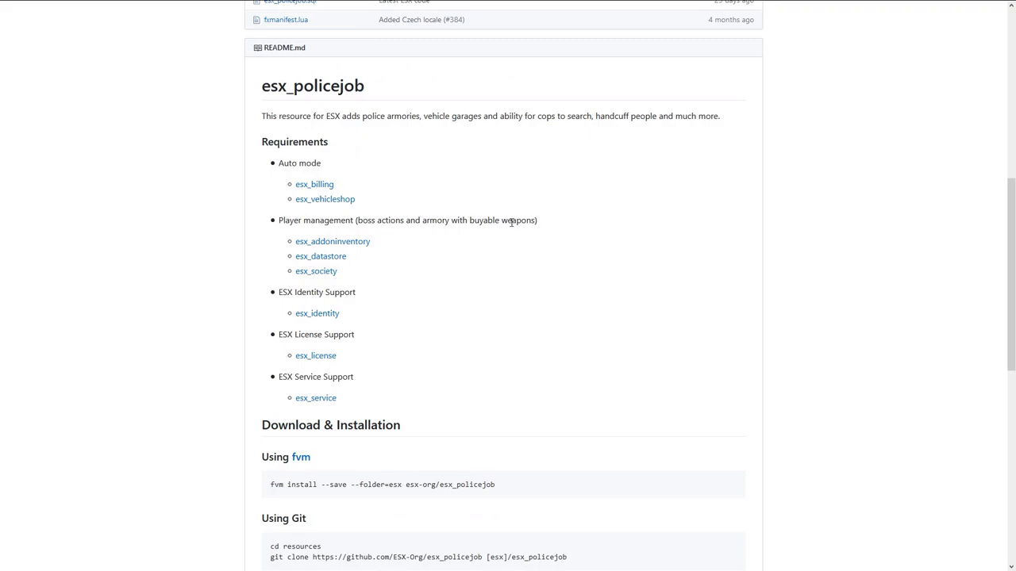
scroll(523, 230, "up", 5)
left_click(728, 74)
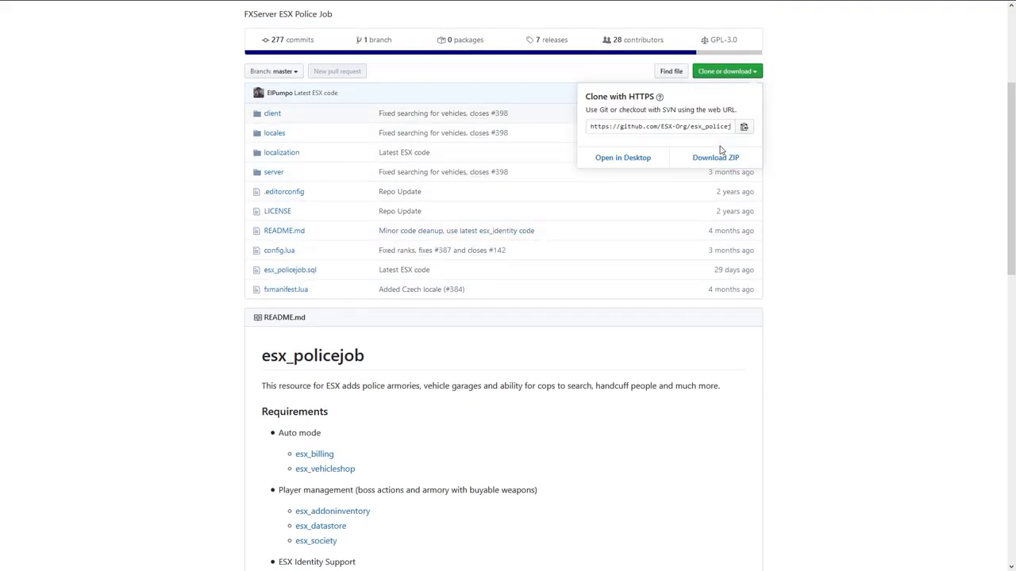
left_click(826, 151)
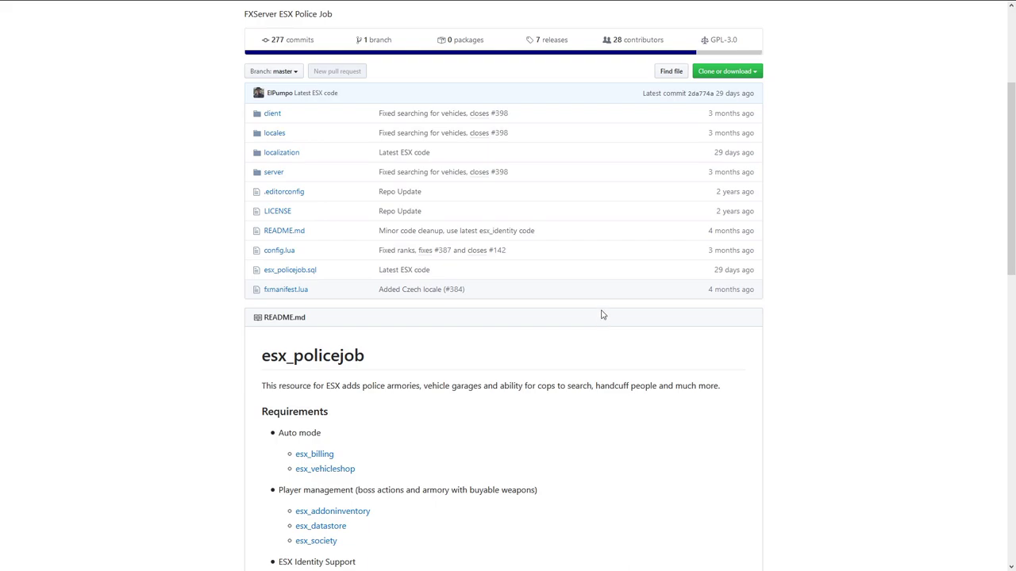
Switch to File Explorer and inspect the esx_addoninventory folder and its server subfolder, ending back in the [esx] folder
key("alt+Tab")
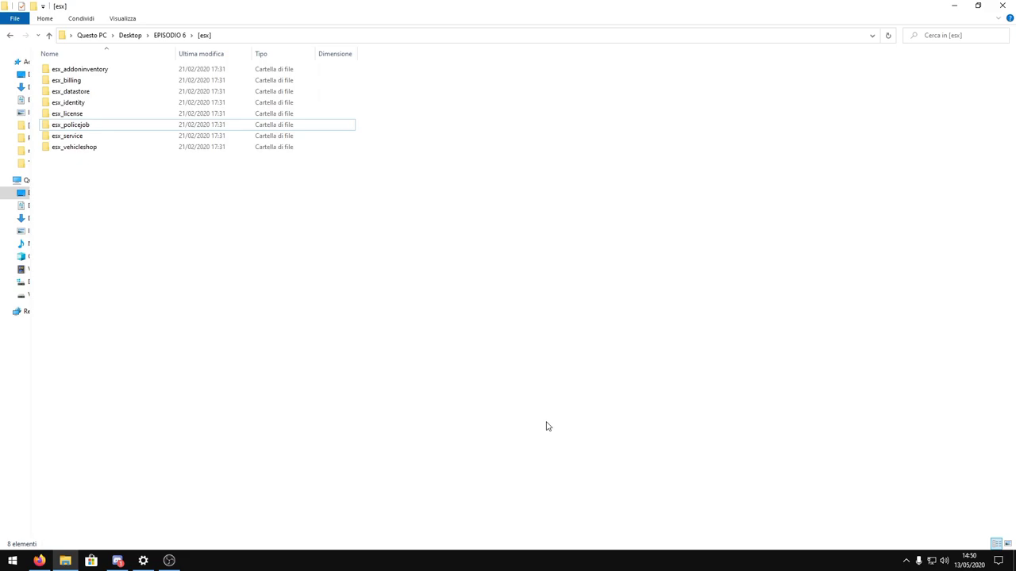
left_click_drag(70, 204, 125, 72)
left_click(266, 203)
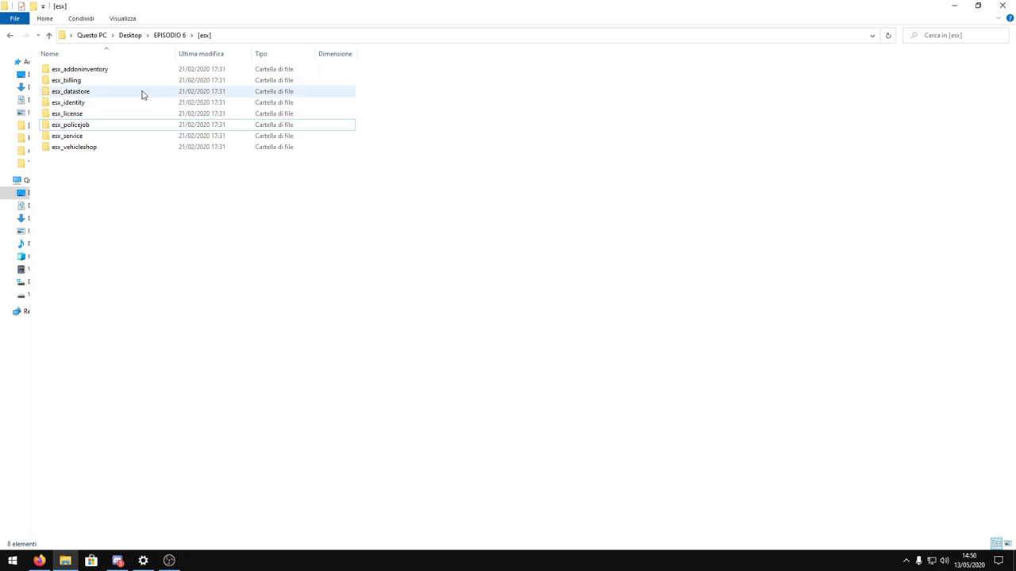
double_click(123, 71)
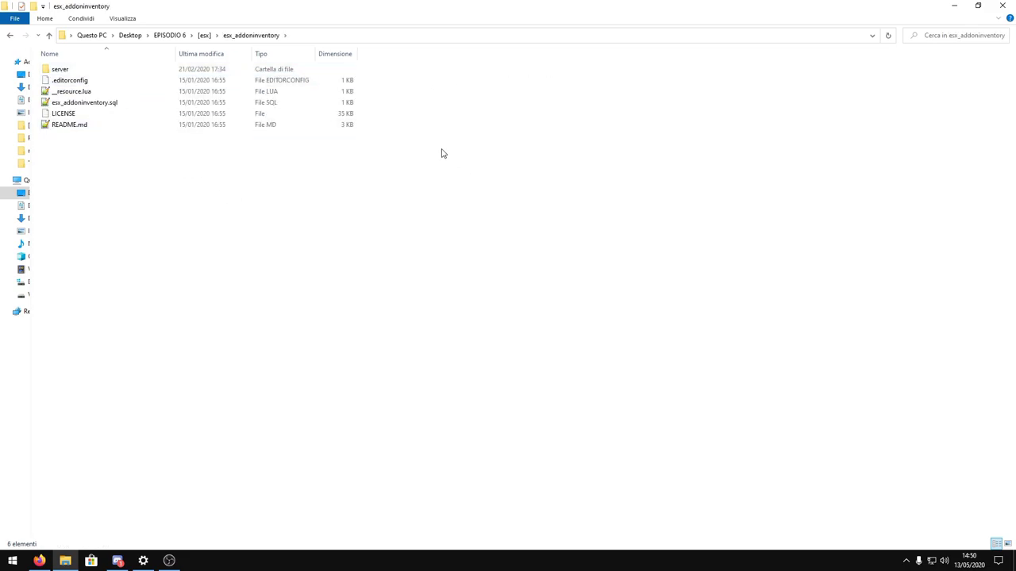
double_click(97, 69)
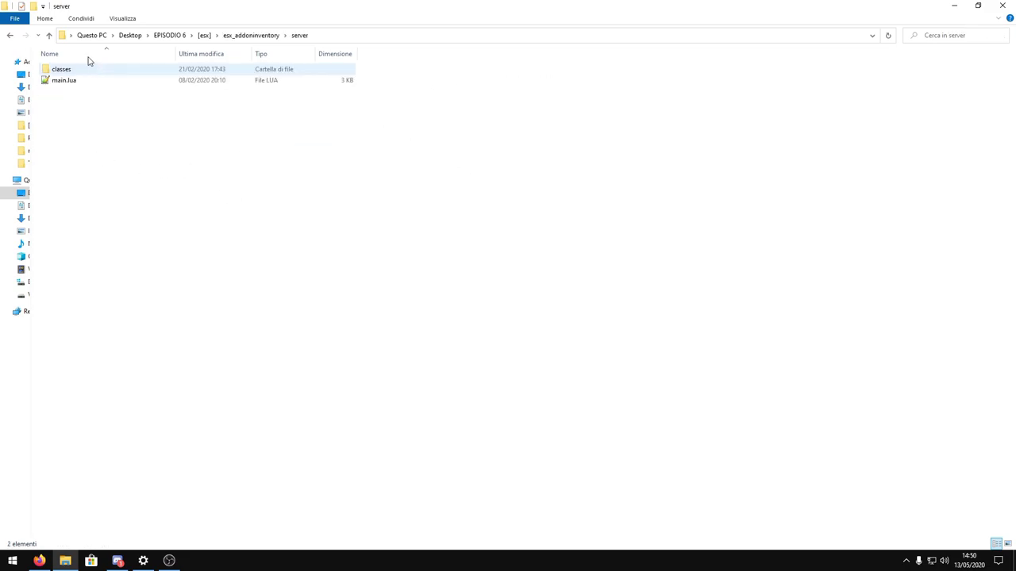
left_click(49, 35)
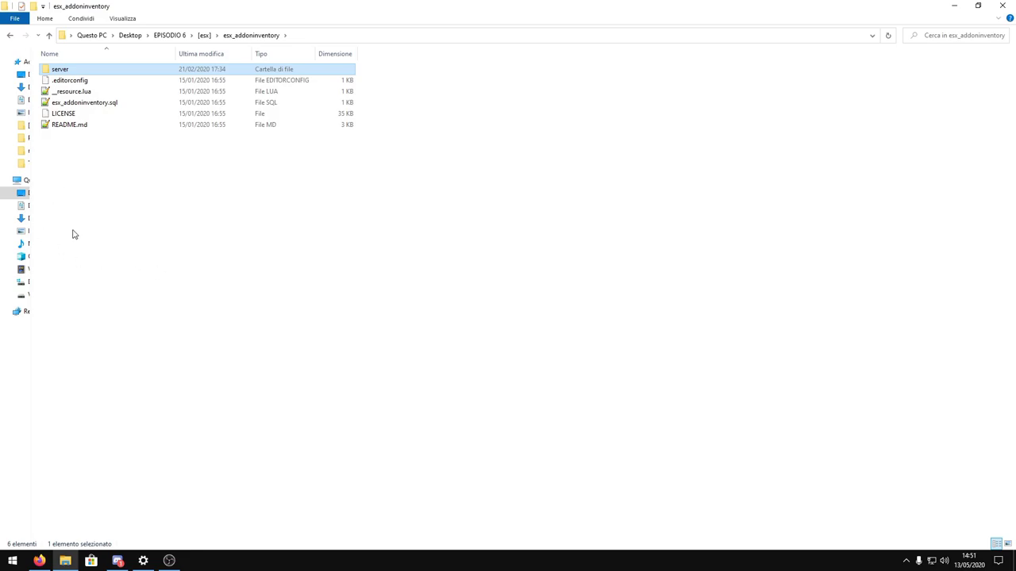
left_click(48, 35)
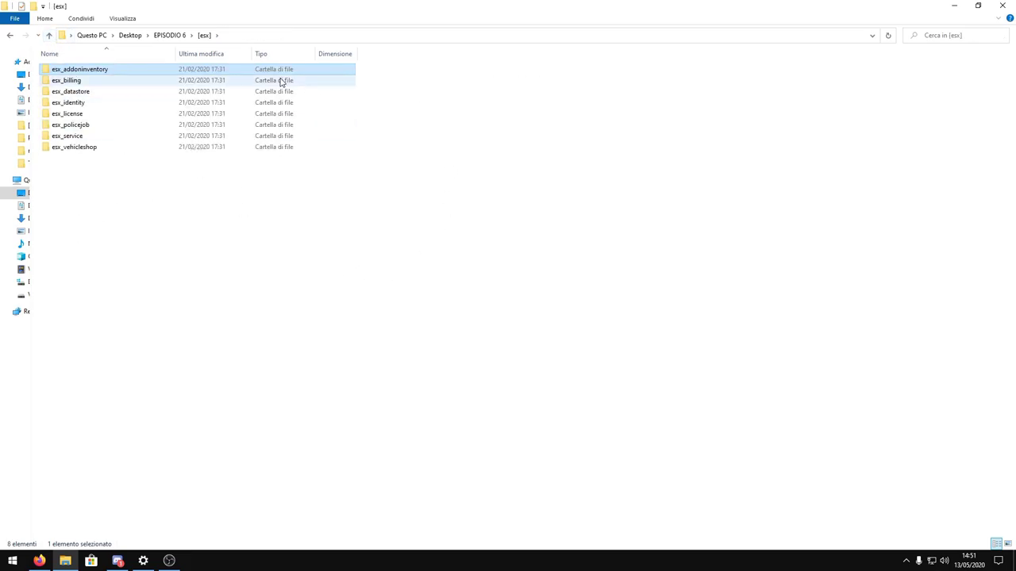
View config.lua from the esx_billing folder in Notepad++ to check its locale setting, and close the editor
double_click(286, 82)
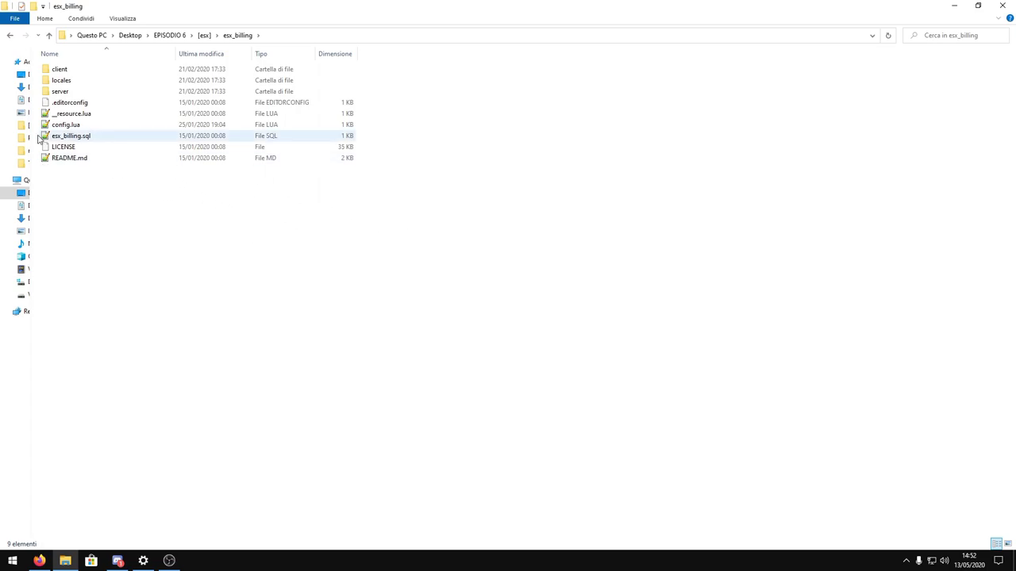
double_click(79, 125)
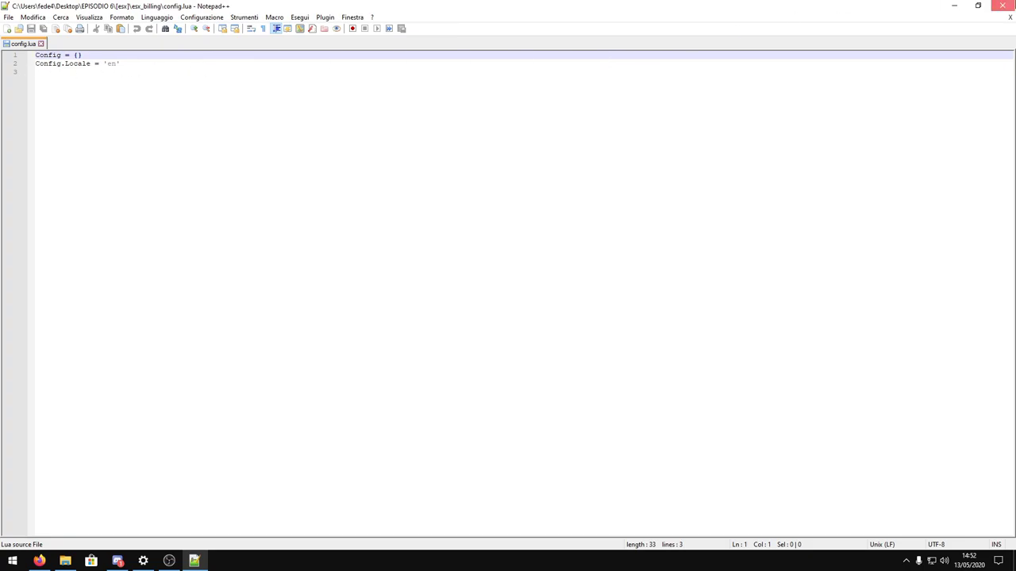
left_click(1002, 5)
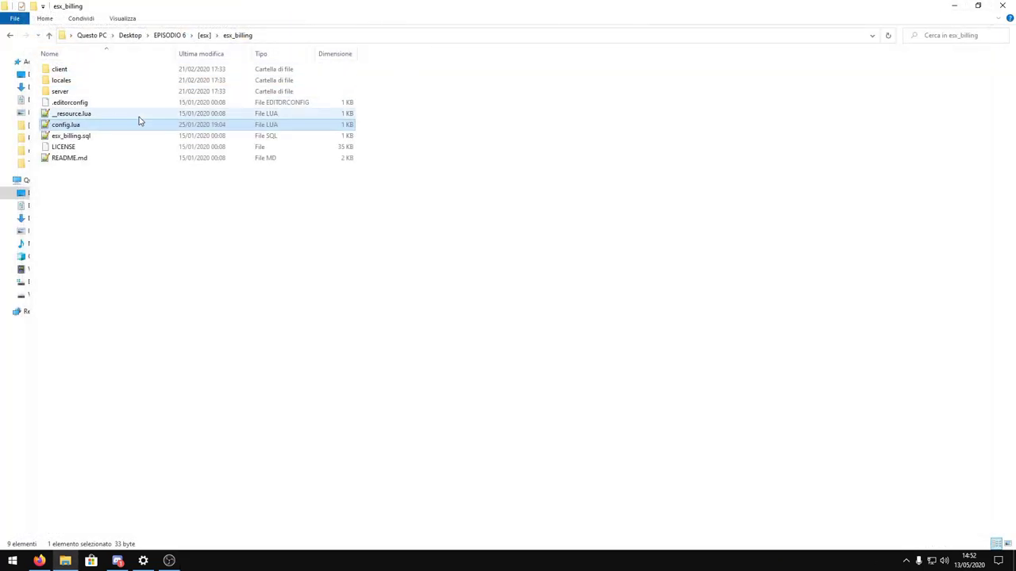
Examine the English strings in en_ORIGINALE.lua from esx_billing's locales folder, then close the open files and minimize the editor
double_click(79, 82)
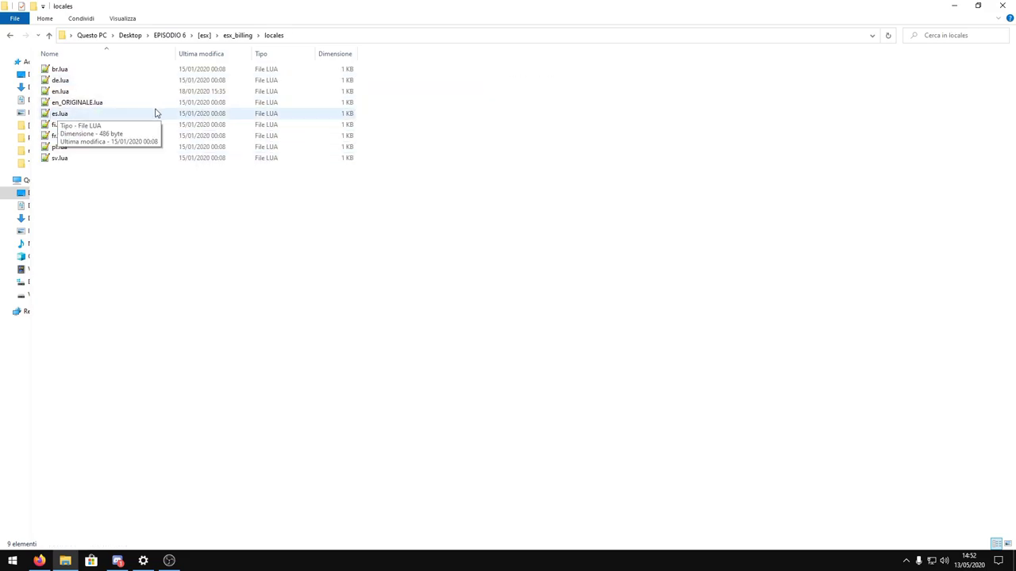
double_click(187, 106)
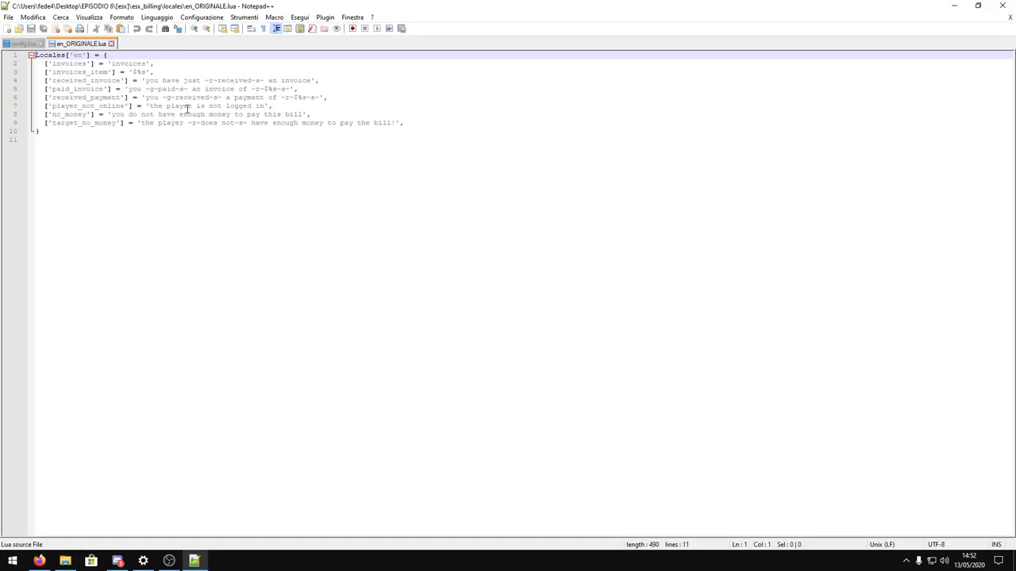
left_click_drag(165, 140, 32, 55)
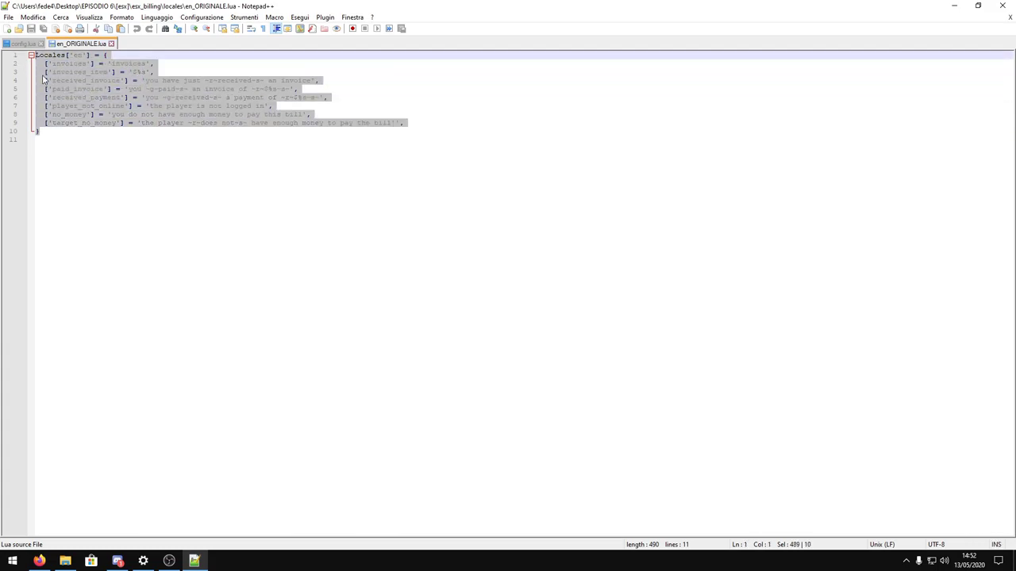
left_click(242, 139)
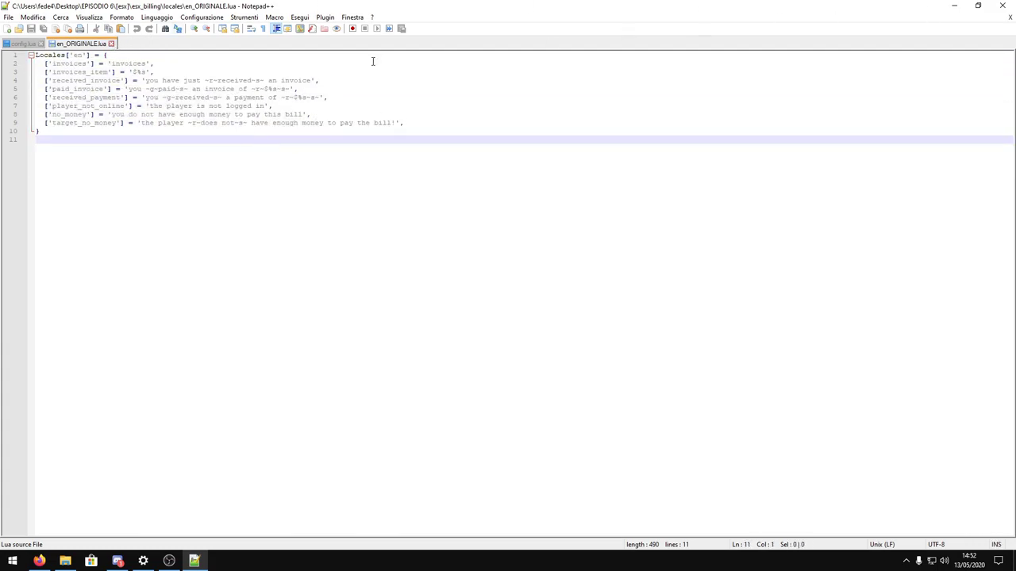
left_click(112, 44)
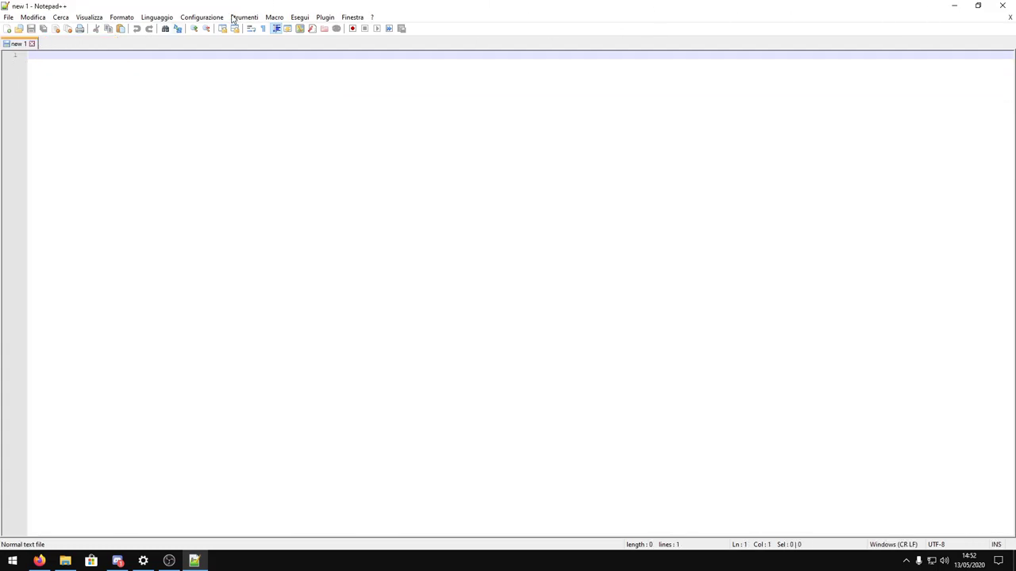
left_click(954, 6)
Examine the Italian translations in esx_billing's en.lua, close the editor, and go back to the [esx] folder
double_click(75, 91)
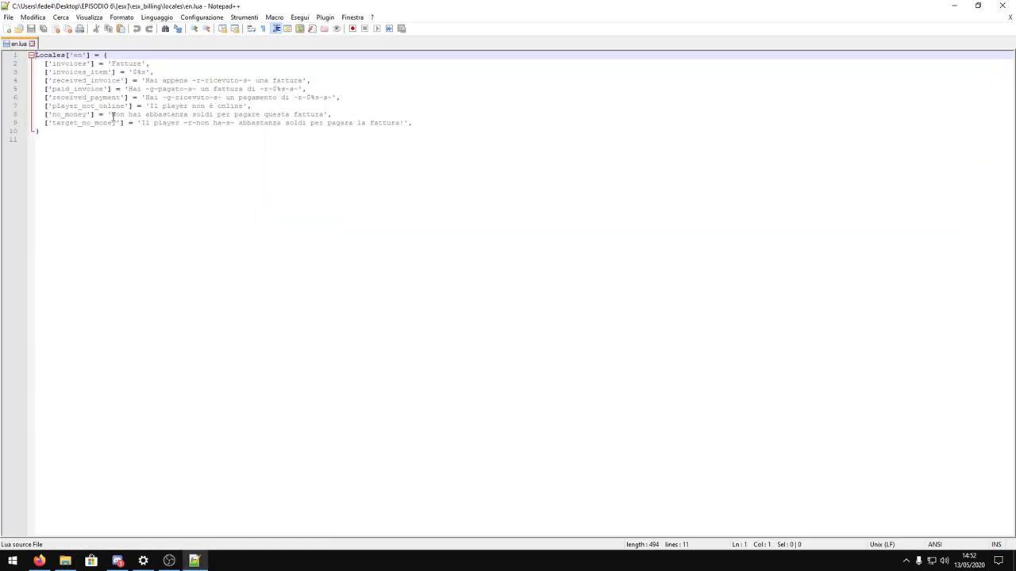
left_click_drag(203, 131, 64, 49)
left_click(211, 156)
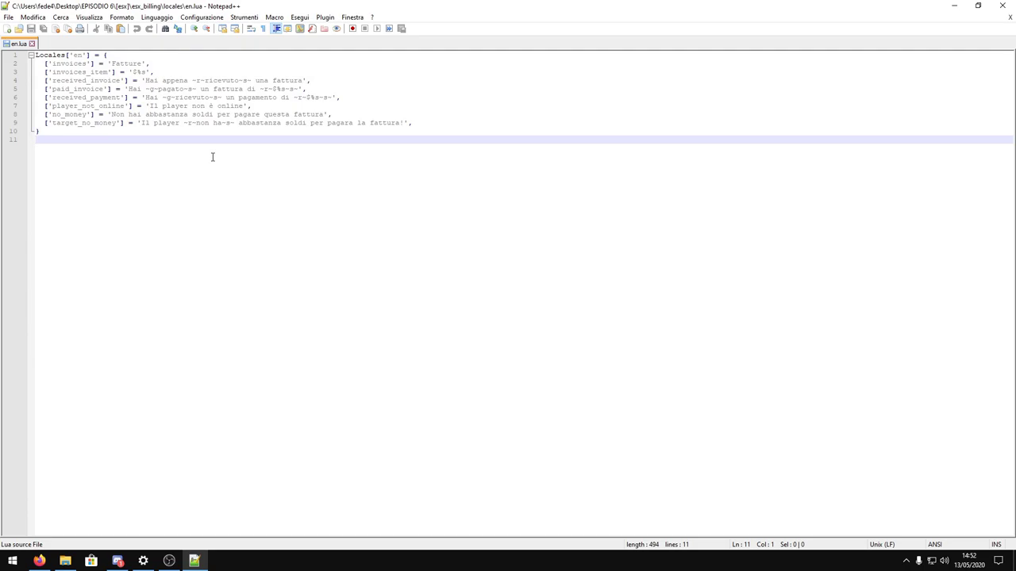
left_click(1009, 5)
left_click(48, 36)
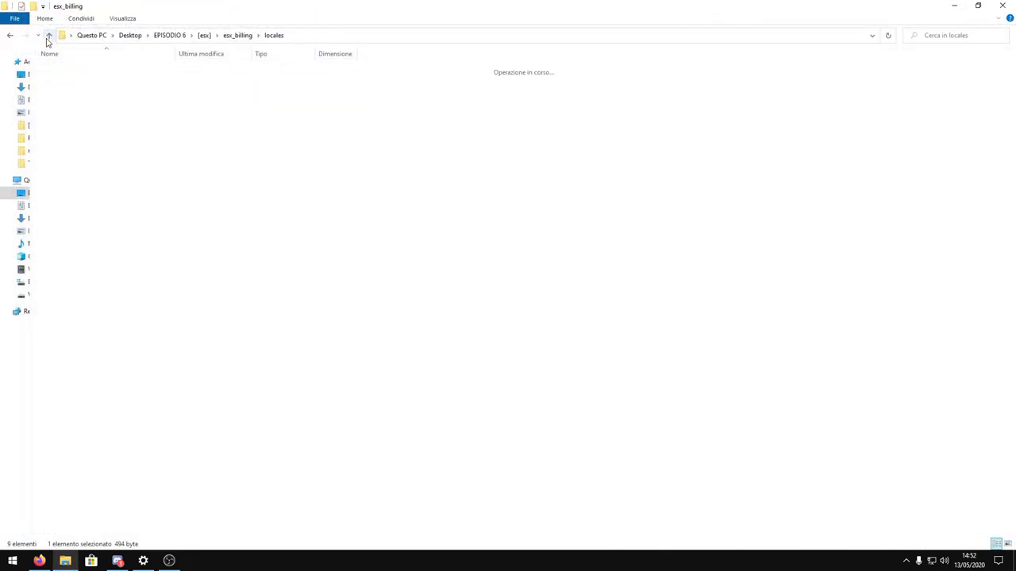
left_click(48, 35)
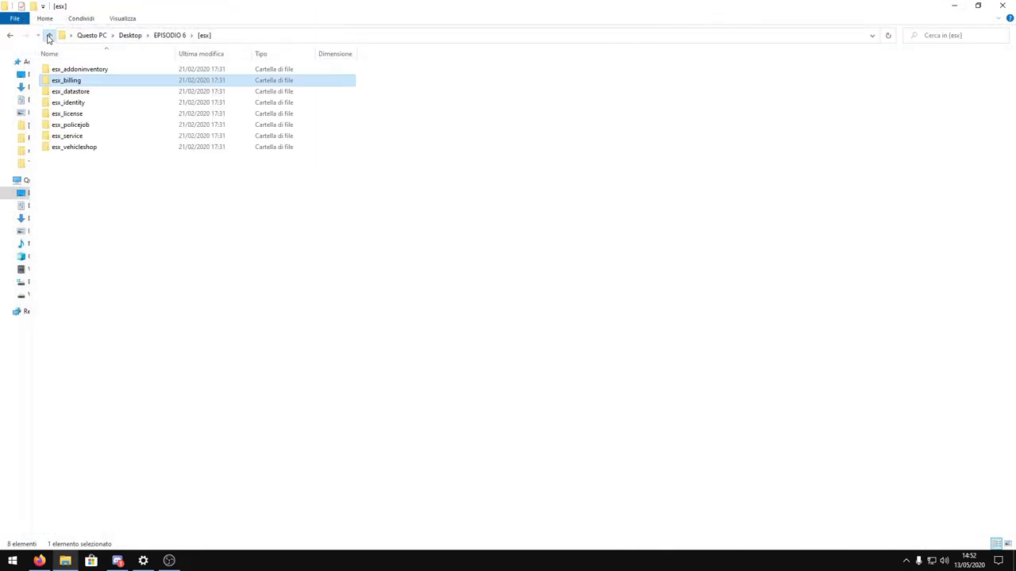
Inspect the esx_datastore folder and the esx_identity folder with its html subfolder, ending back in the [esx] folder
double_click(162, 93)
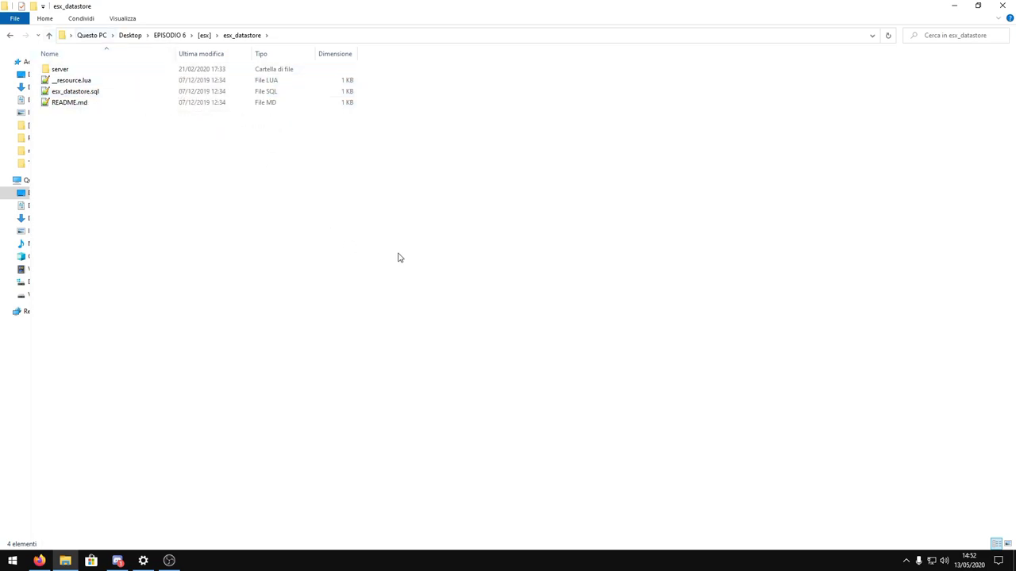
left_click(50, 35)
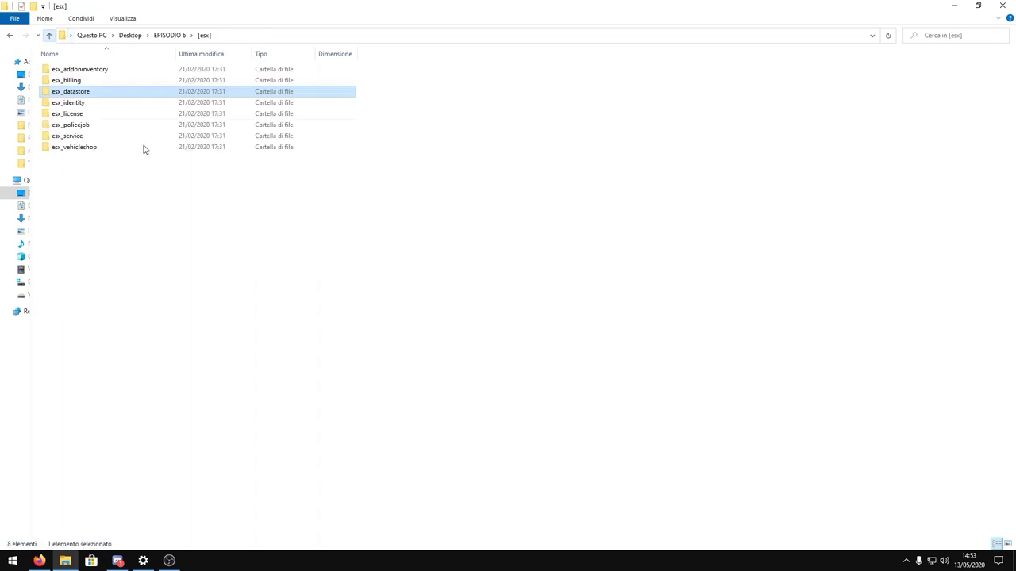
double_click(100, 105)
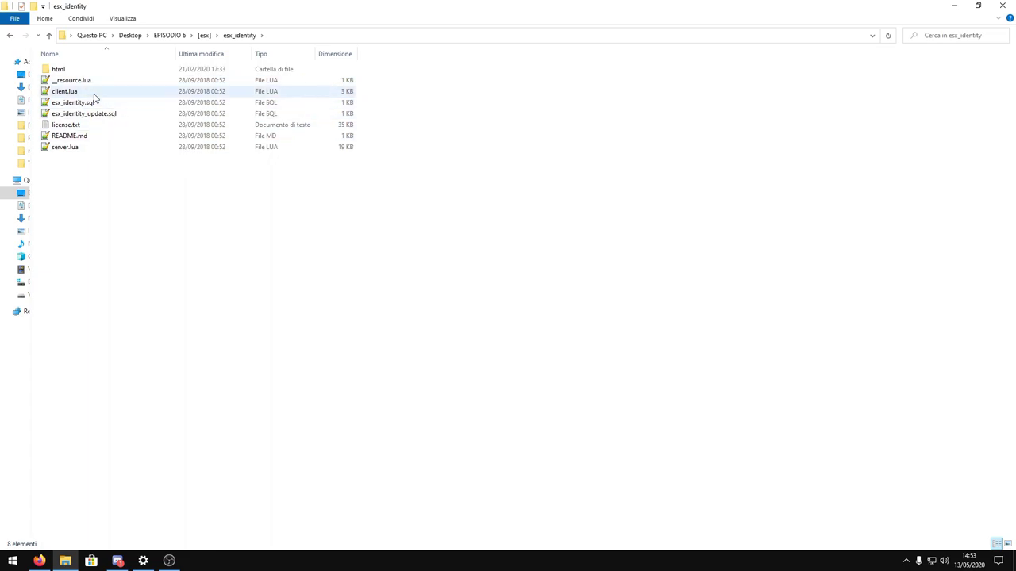
double_click(57, 69)
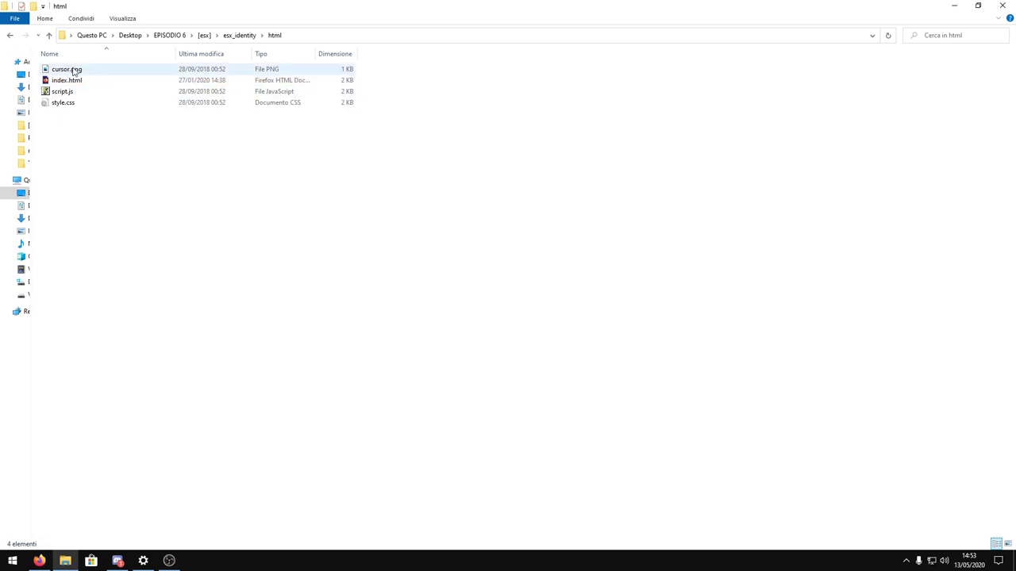
left_click_drag(87, 136, 113, 69)
left_click(109, 162)
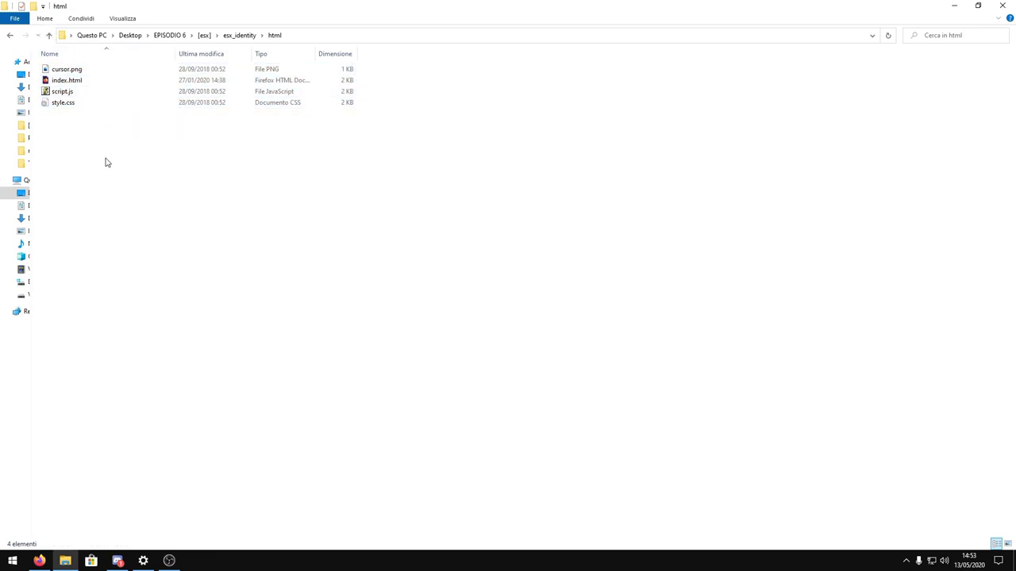
left_click(49, 35)
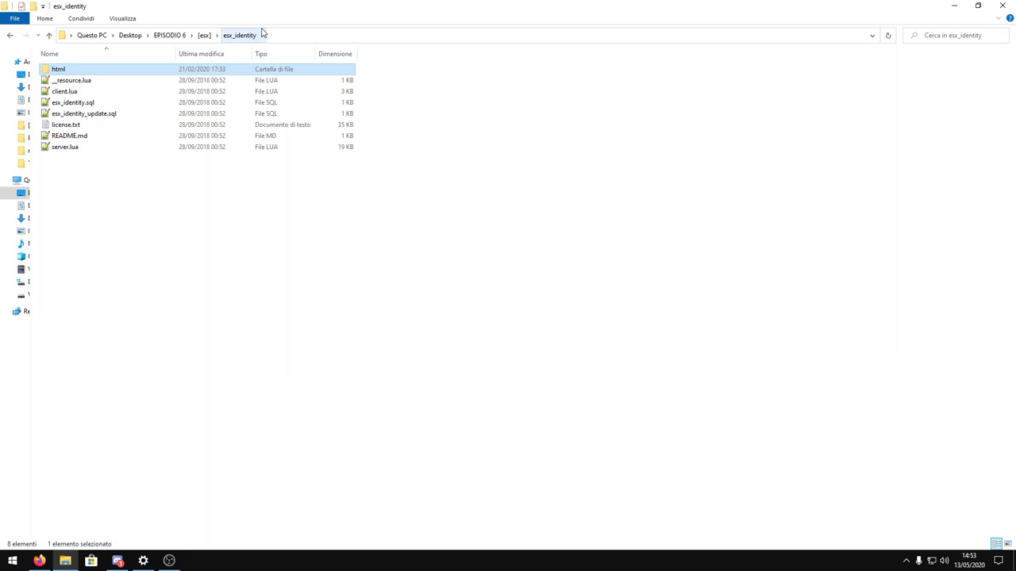
left_click(50, 35)
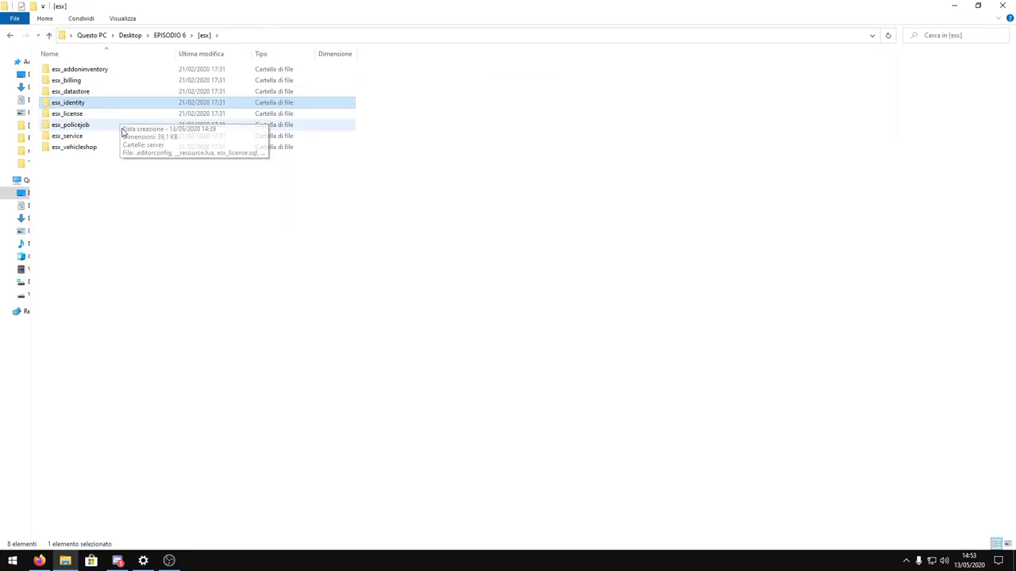
Inspect the esx_license folder, then open config.lua from the esx_policejob folder in Notepad++ and skim its opening sections
double_click(97, 119)
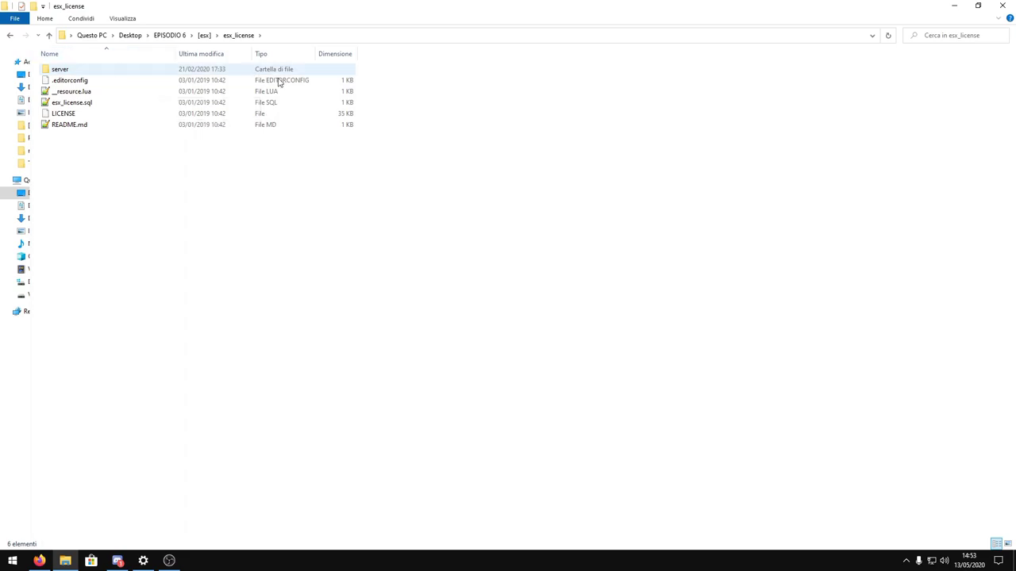
left_click(49, 34)
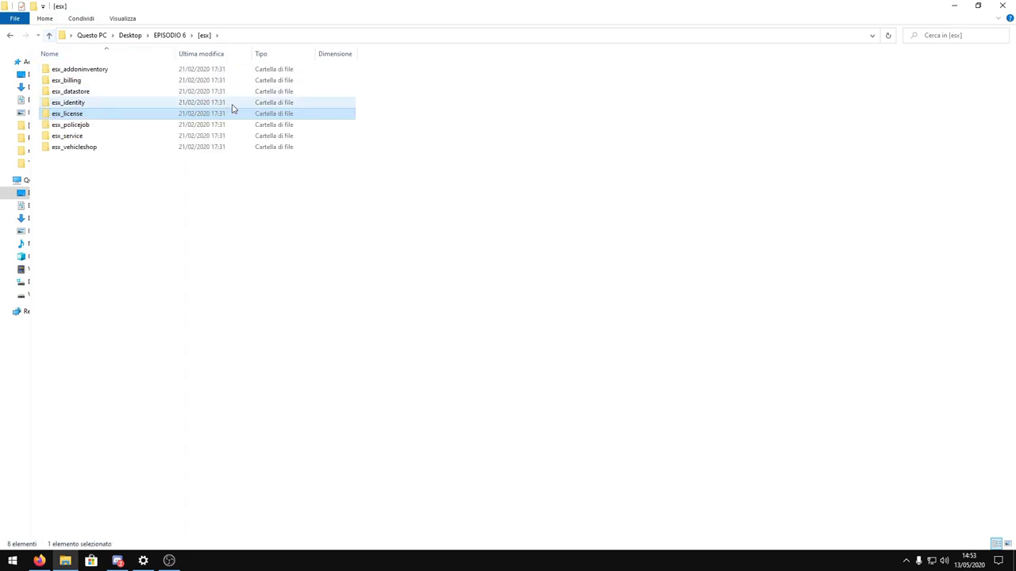
double_click(86, 126)
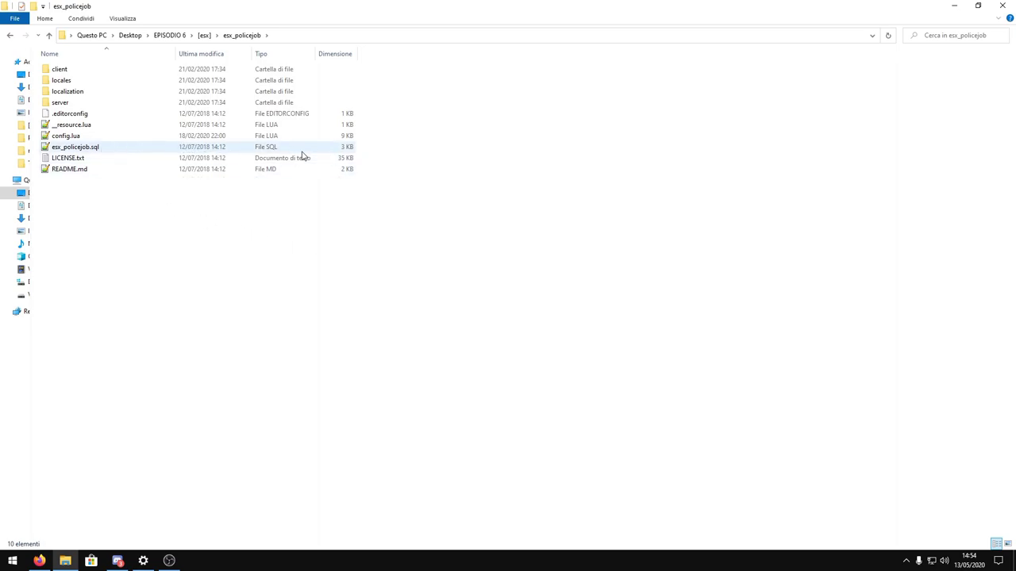
double_click(84, 136)
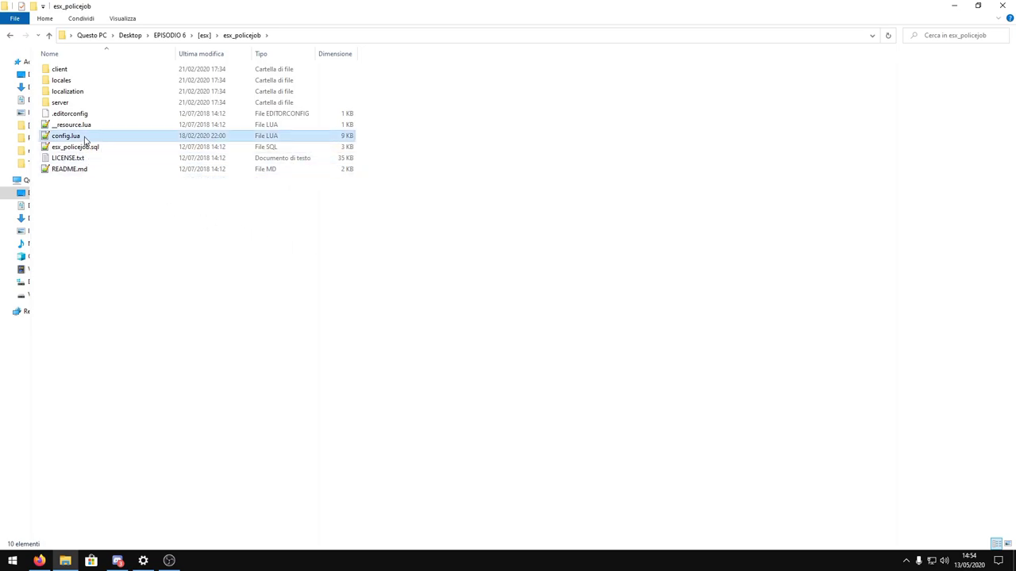
scroll(492, 190, "down", 20)
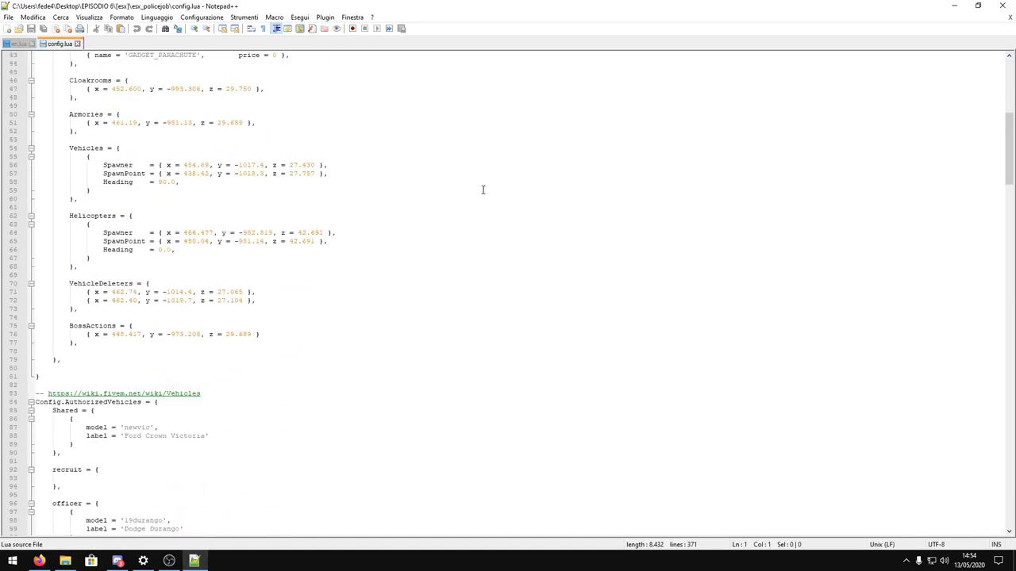
left_click_drag(1009, 198, 1008, 87)
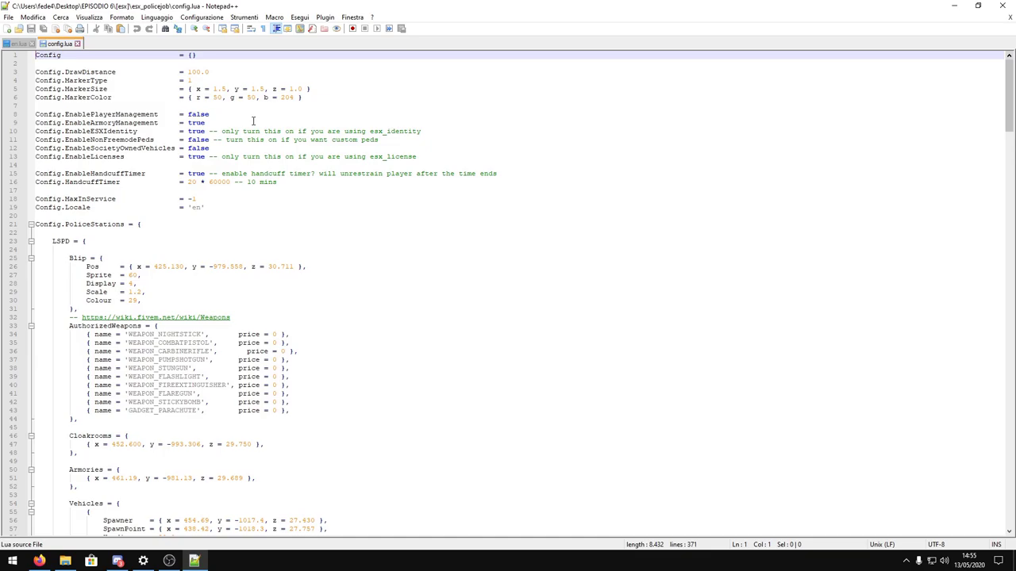
Review the general police job settings in config.lua, highlighting the Config.HandcuffTimer value and its minutes comment
left_click(251, 122)
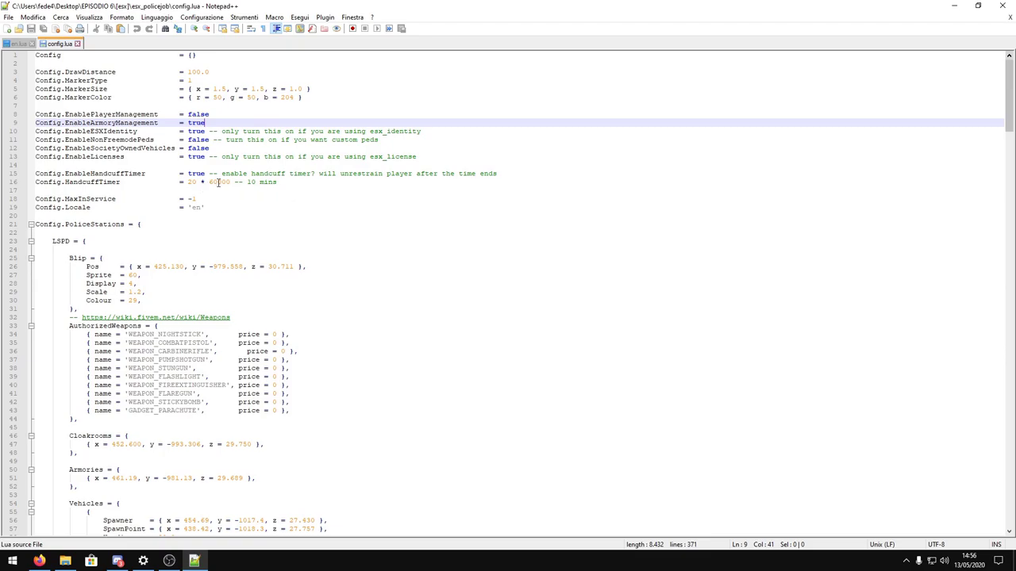
left_click_drag(231, 183, 184, 183)
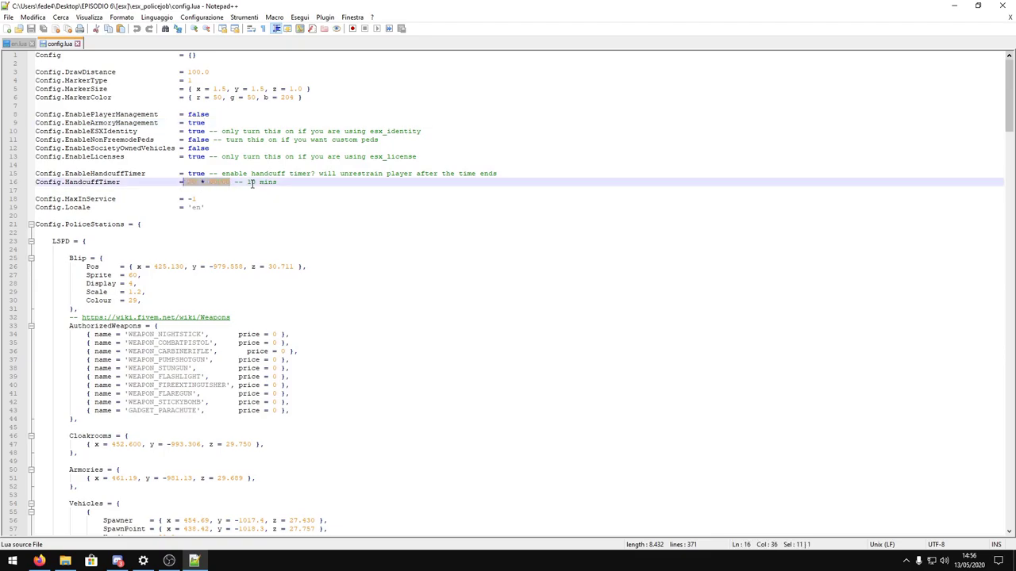
left_click_drag(251, 183, 277, 182)
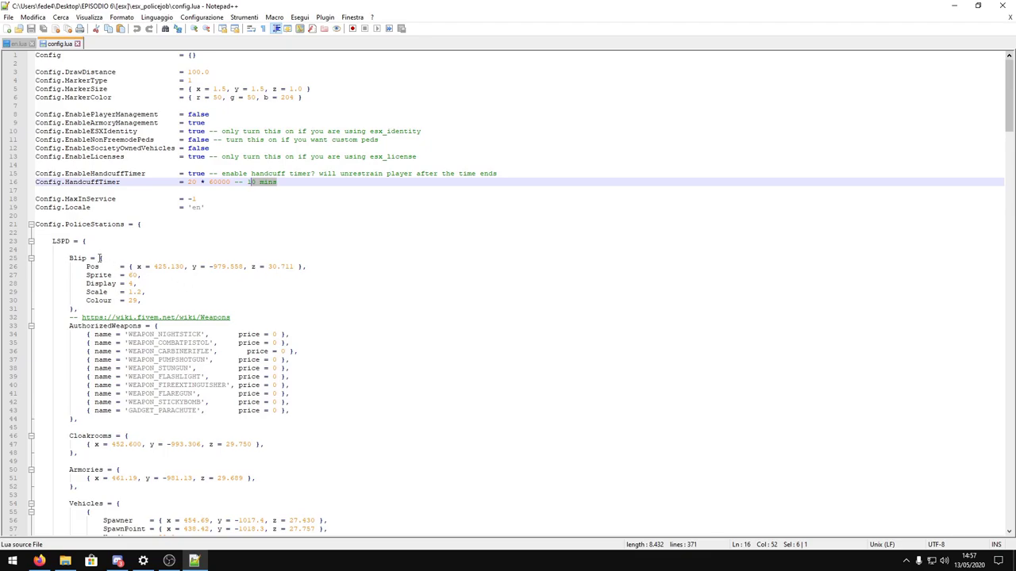
Examine the LSPD Blip block with its position, sprite, display, scale and colour settings
left_click_drag(136, 301, 89, 259)
left_click(134, 283)
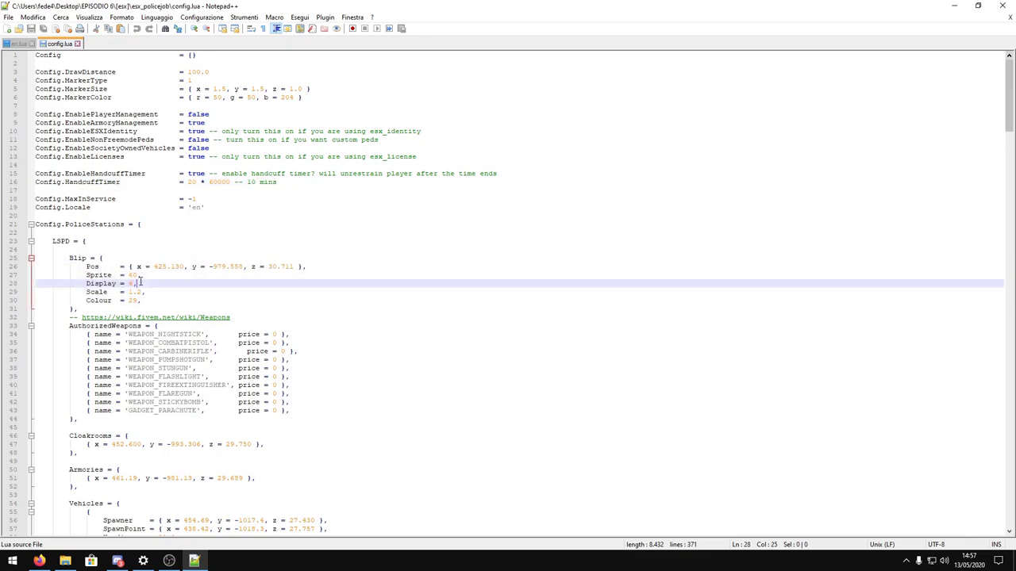
left_click_drag(167, 310, 90, 259)
left_click(114, 284)
Examine the AuthorizedWeapons list of the LSPD station, highlighting the weapon names and prices
scroll(239, 289, "down", 1)
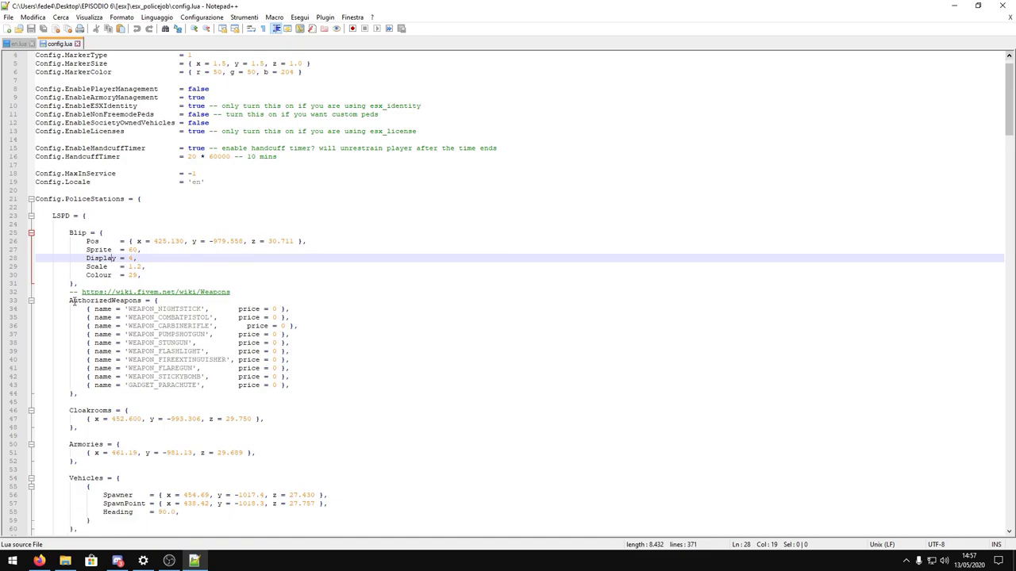
scroll(88, 304, "down", 1)
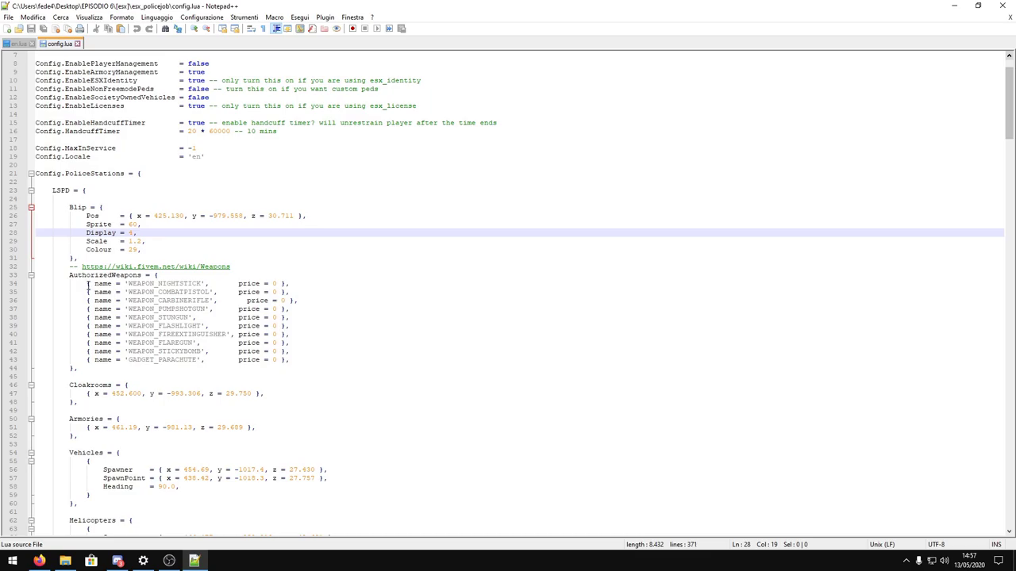
left_click_drag(87, 288, 289, 363)
left_click(298, 334)
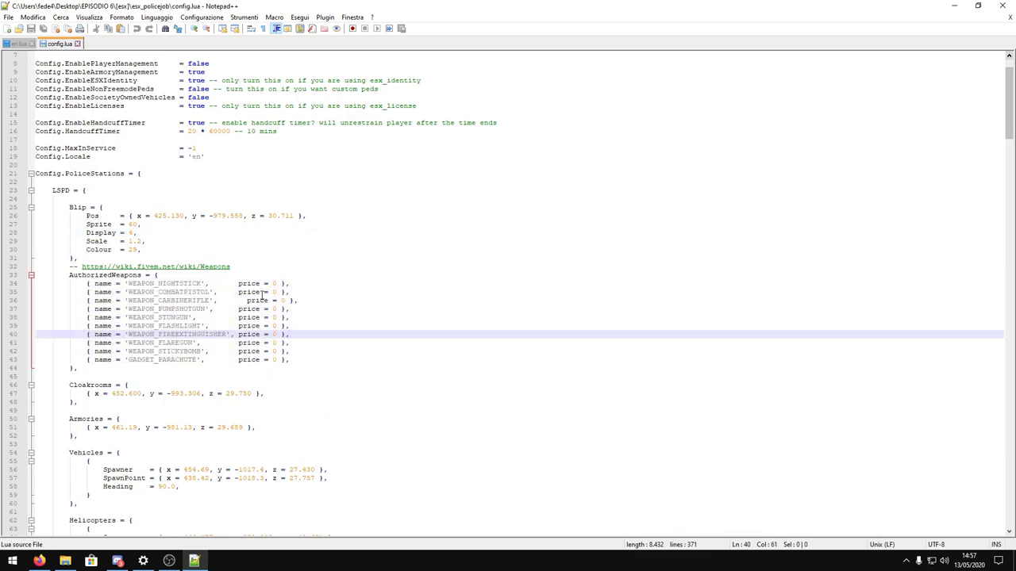
Examine the Cloakrooms and Armories coordinates of the LSPD station, highlighting each block
scroll(237, 339, "down", 3)
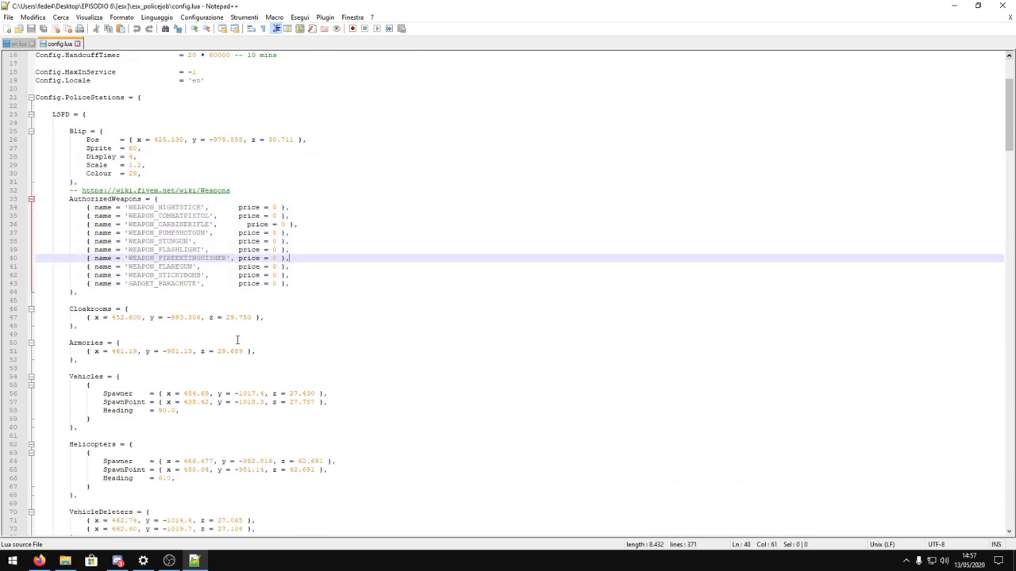
left_click_drag(273, 318, 61, 307)
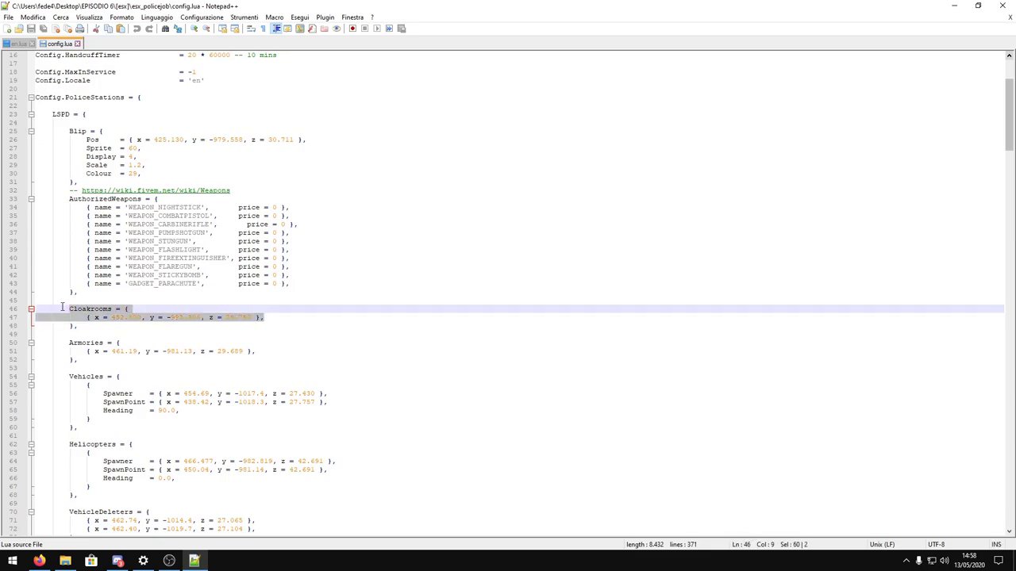
left_click(279, 316)
left_click_drag(112, 365, 62, 343)
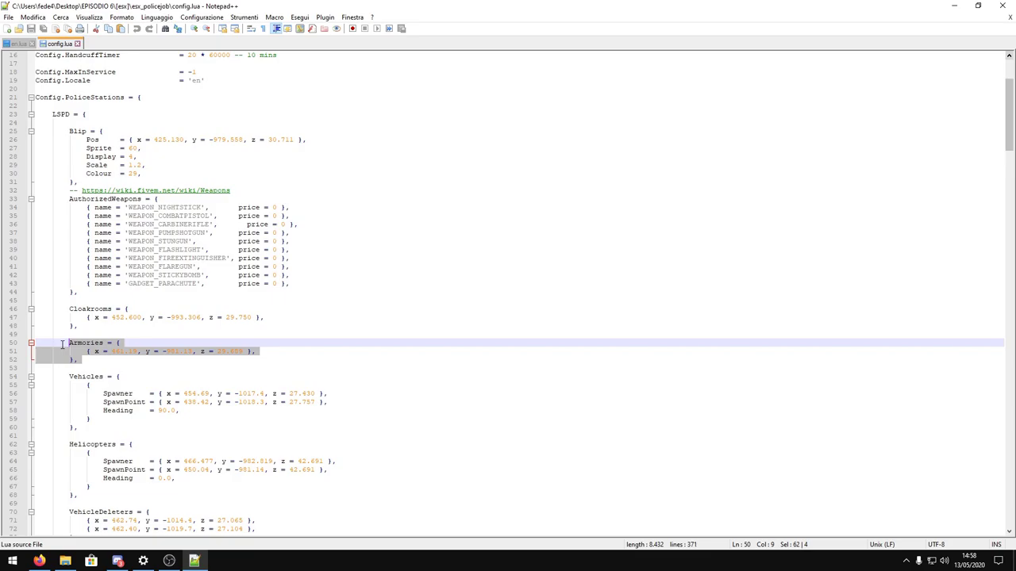
Examine the Spawner and SpawnPoint coordinates in the Vehicles and Helicopters blocks
scroll(107, 337, "down", 3)
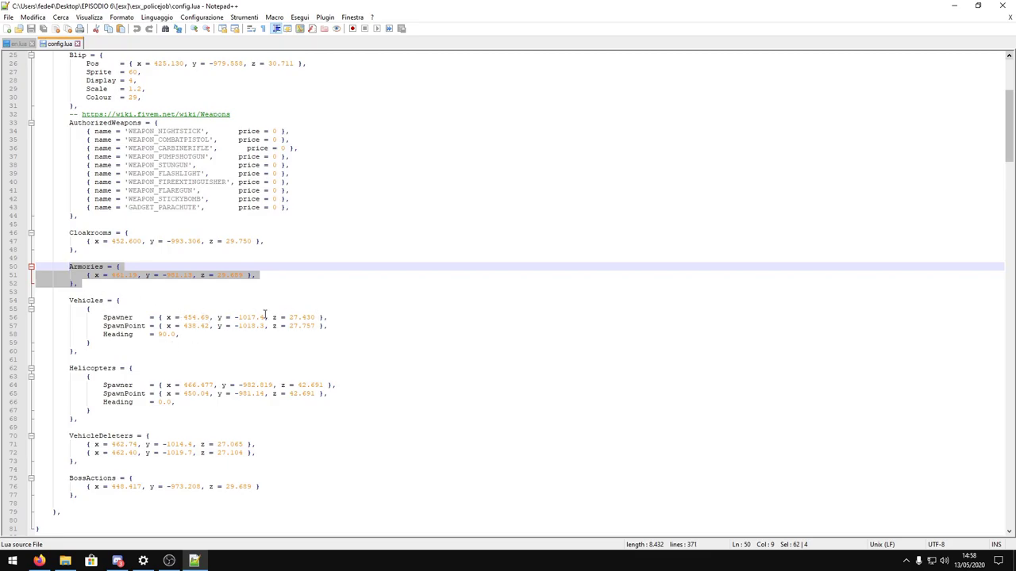
scroll(168, 354, "down", 1)
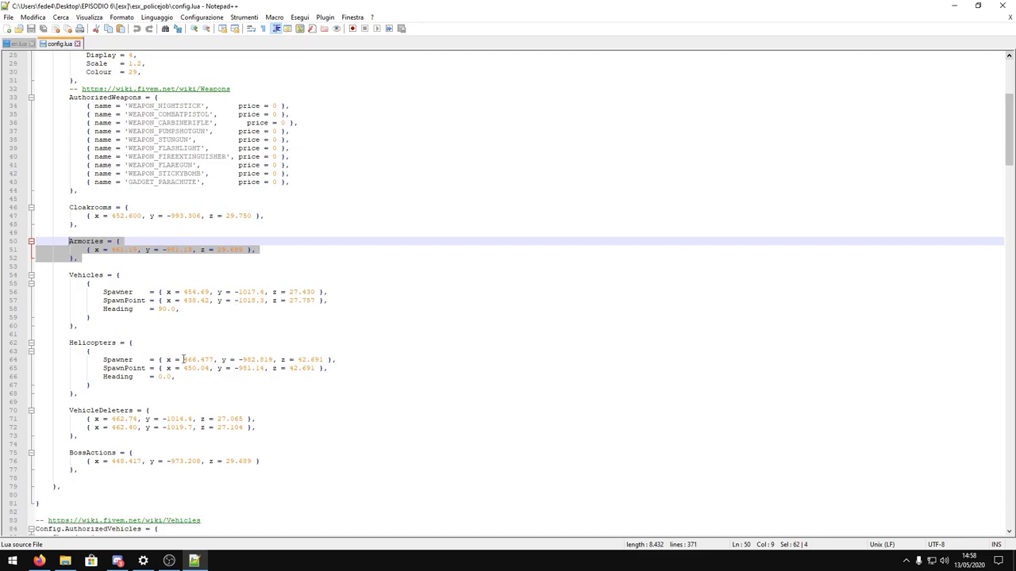
left_click(330, 359)
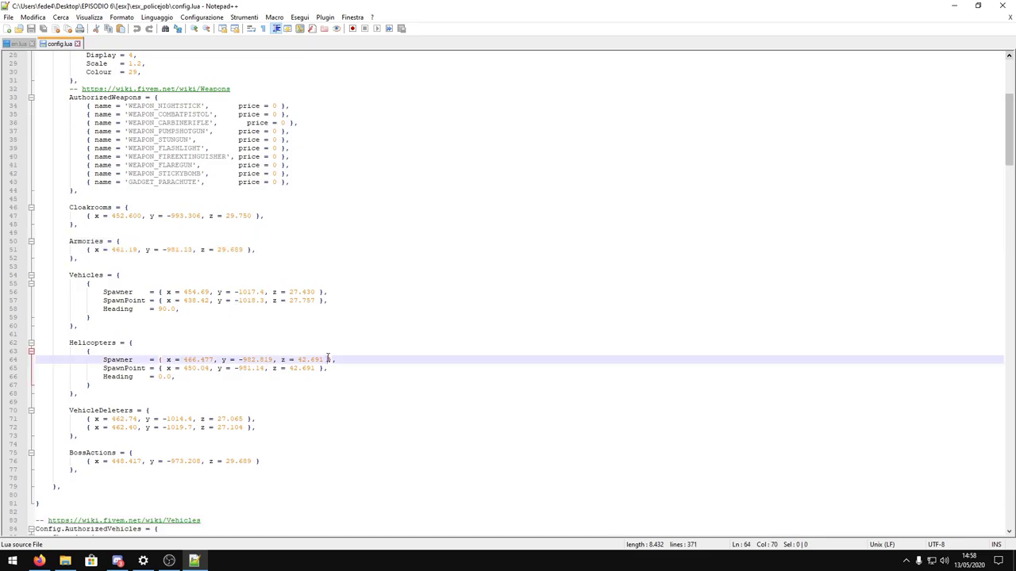
Examine the VehicleDeleters and BossActions blocks, highlighting their coordinates
scroll(160, 376, "down", 1)
scroll(160, 376, "down", 2)
left_click_drag(93, 342, 248, 342)
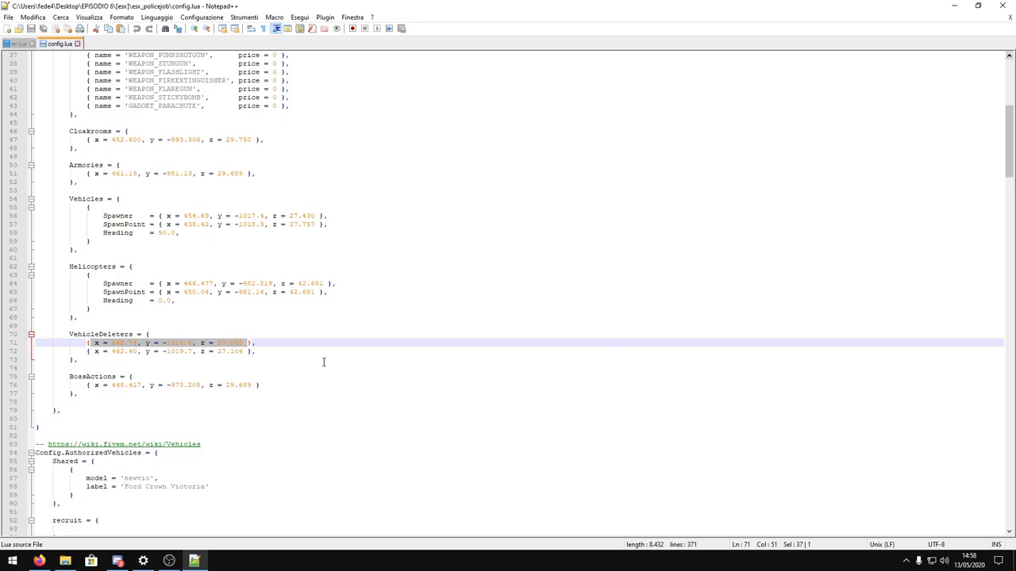
scroll(235, 349, "down", 1)
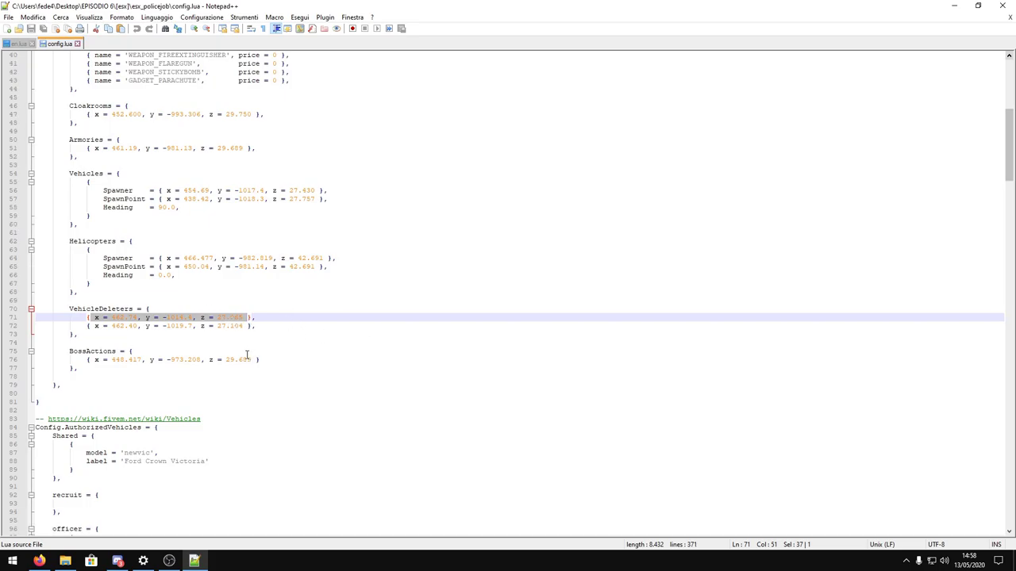
left_click_drag(252, 362, 89, 362)
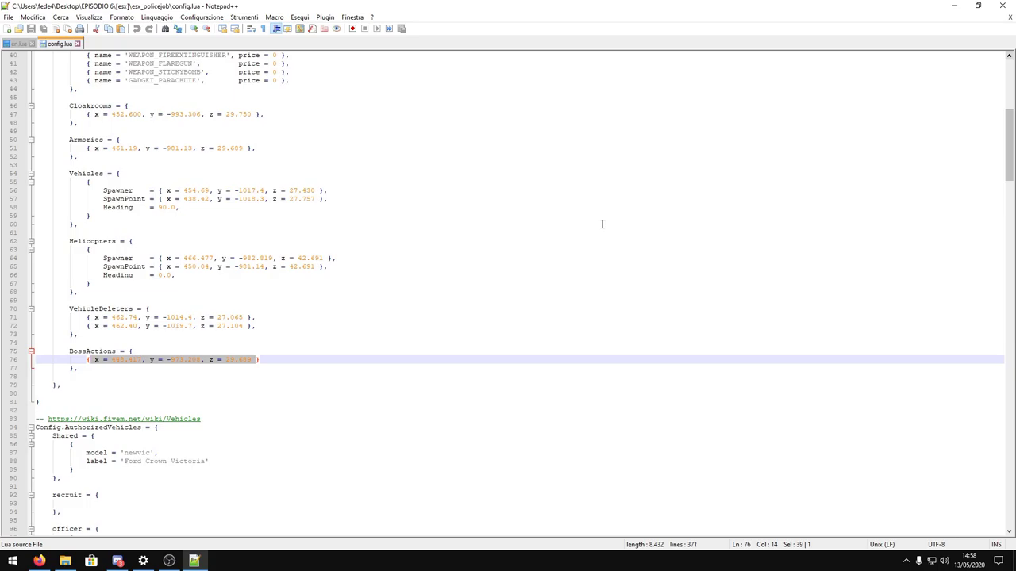
Read through Config.AuthorizedVehicles from the Shared entries down to the boss rank and the start of Config.Uniforms
scroll(384, 296, "down", 4)
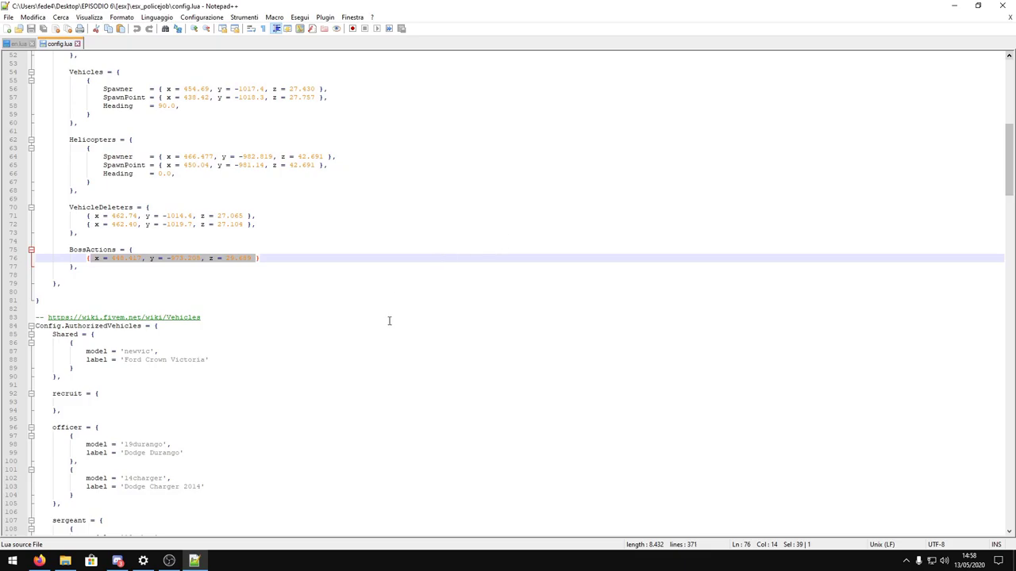
scroll(260, 286, "down", 3)
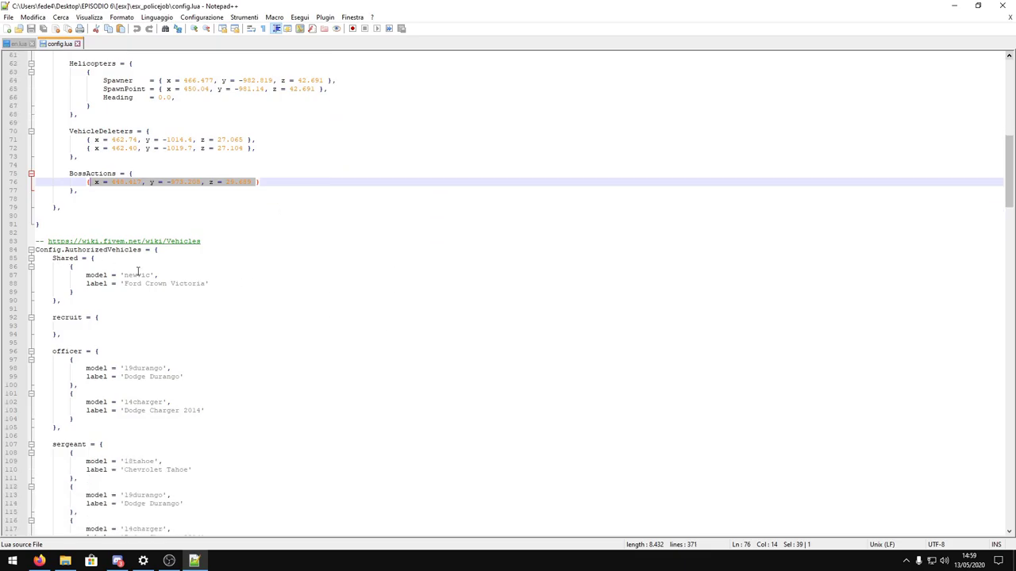
scroll(139, 270, "down", 5)
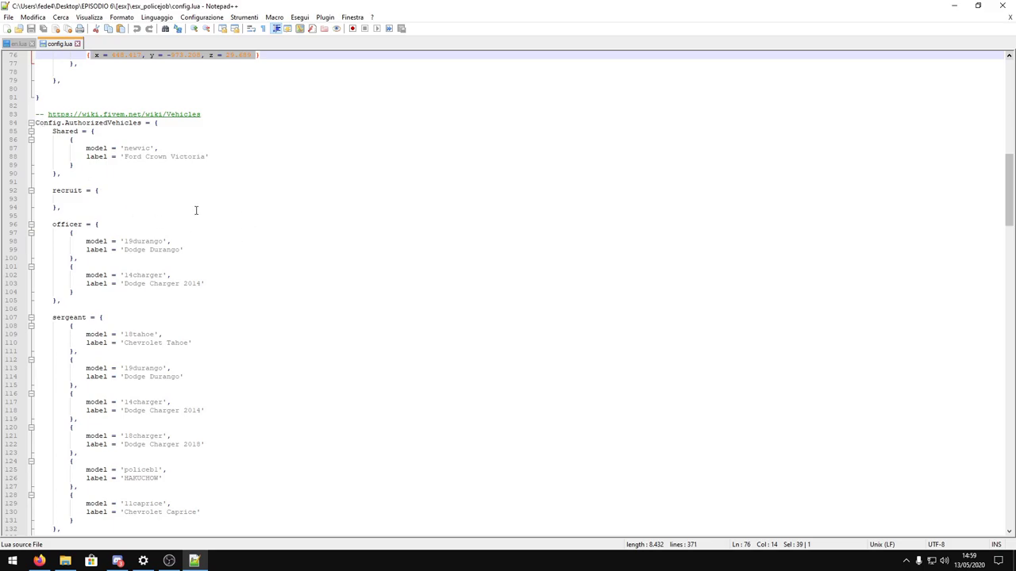
scroll(167, 259, "down", 16)
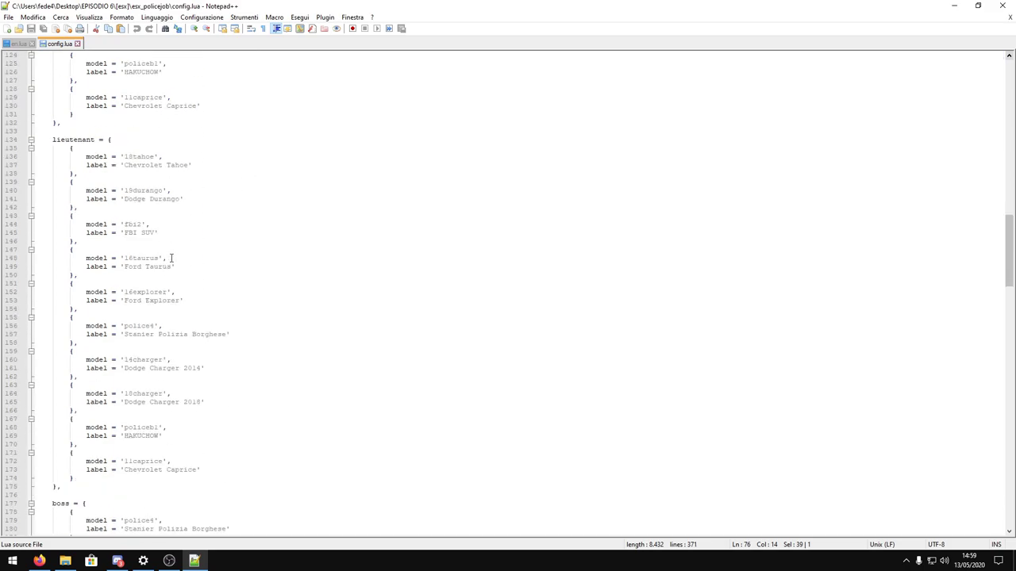
scroll(167, 259, "down", 5)
scroll(225, 313, "down", 9)
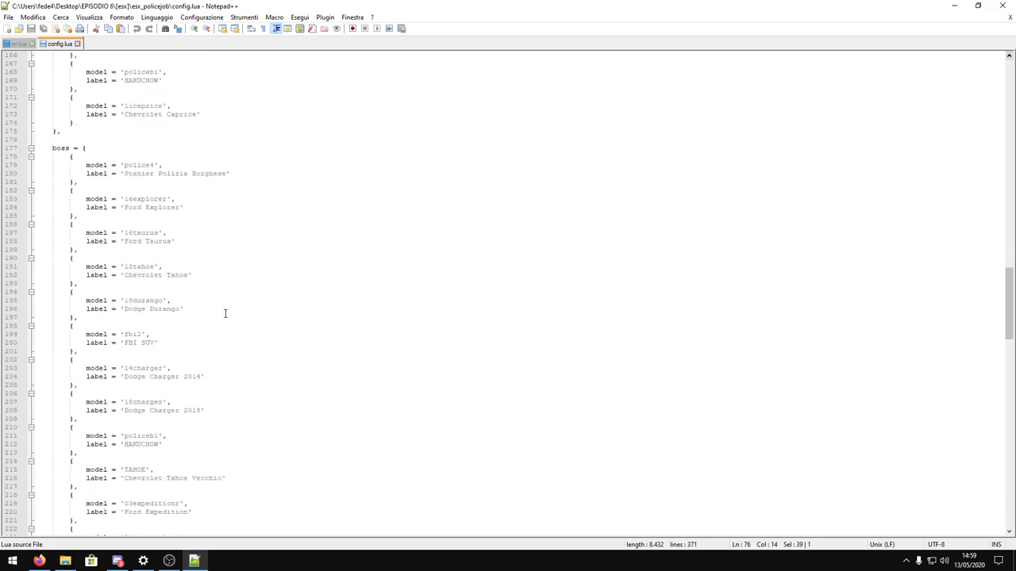
scroll(224, 313, "down", 4)
scroll(225, 313, "down", 2)
Return to the lieutenant vehicle list and examine the fbi2 model entry labelled FBI SUV
scroll(226, 312, "up", 9)
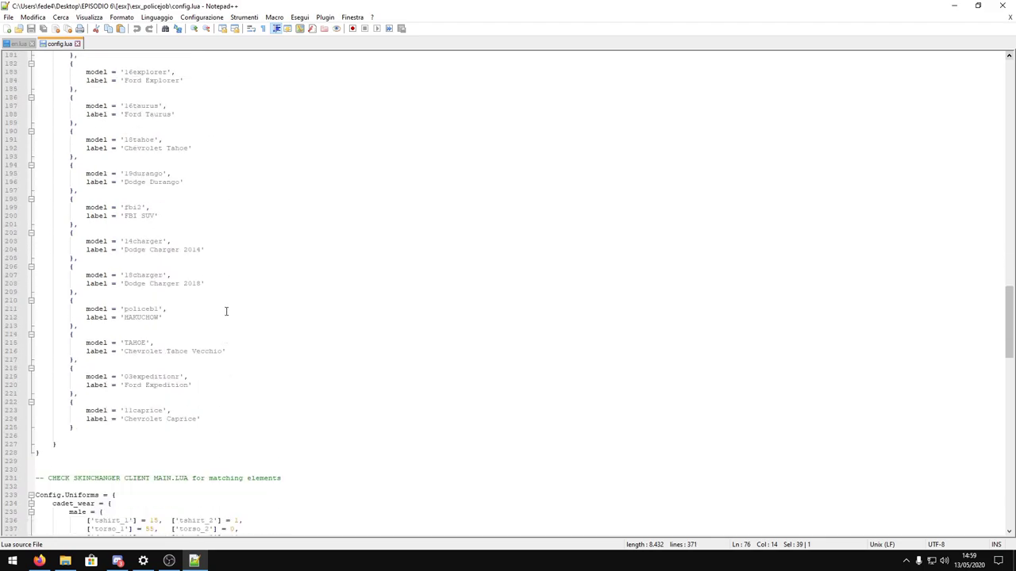
scroll(225, 311, "up", 1)
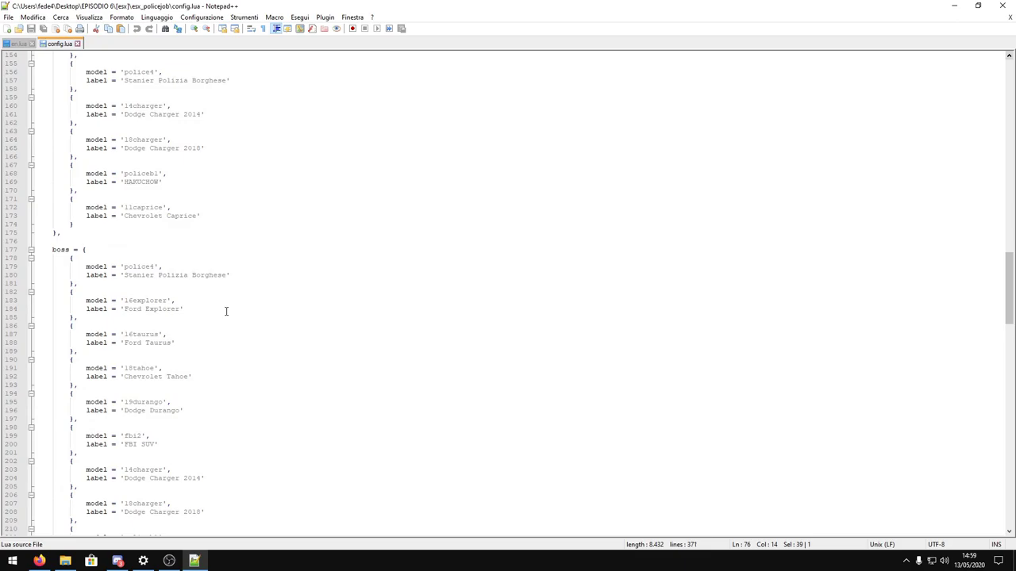
scroll(225, 311, "up", 9)
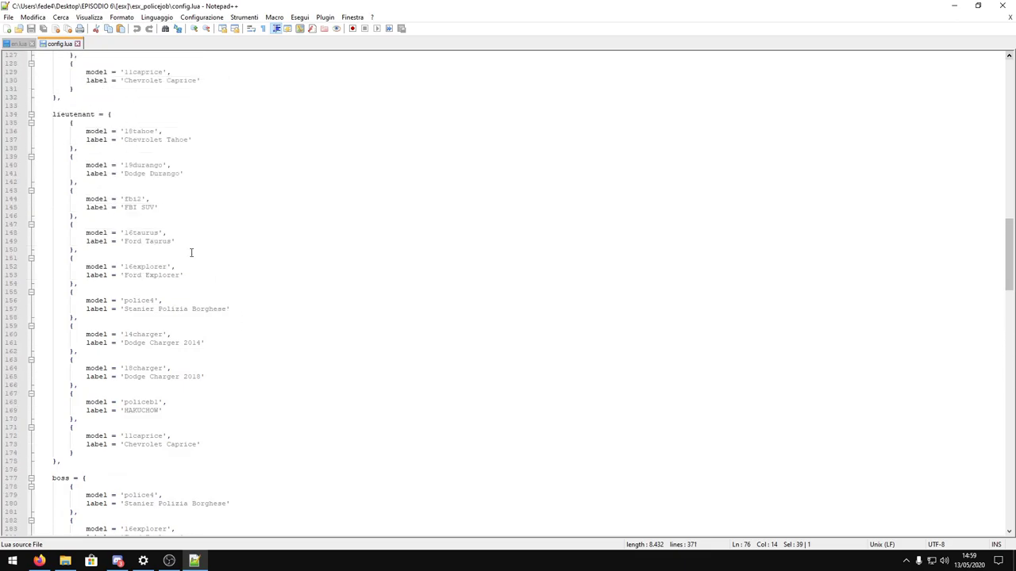
double_click(134, 199)
left_click(142, 199)
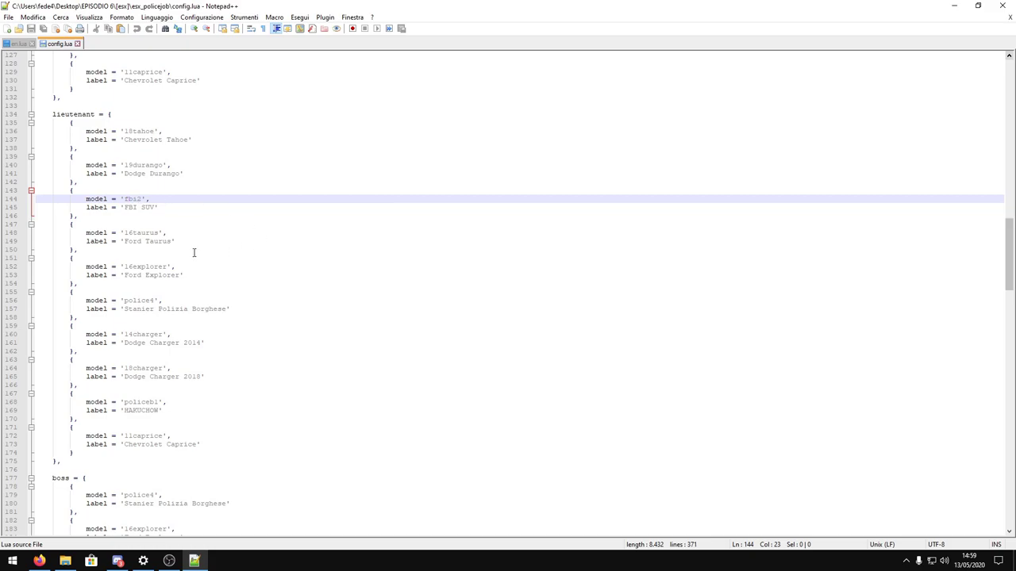
Examine the sergeant vehicle list around the policeb1 entry and compare it with the officer and recruit lists
scroll(261, 313, "up", 6)
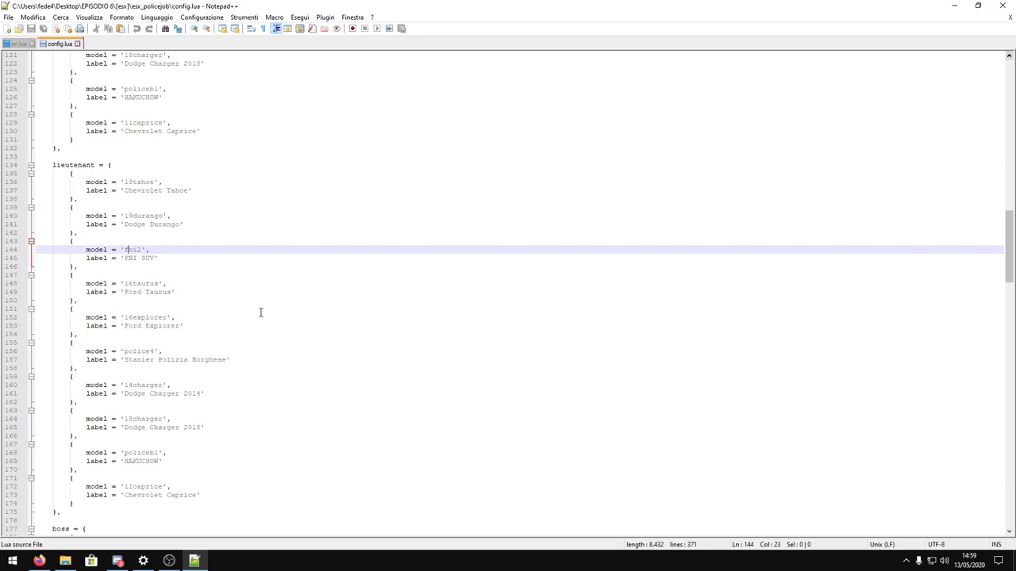
left_click_drag(190, 265, 127, 191)
left_click(133, 206)
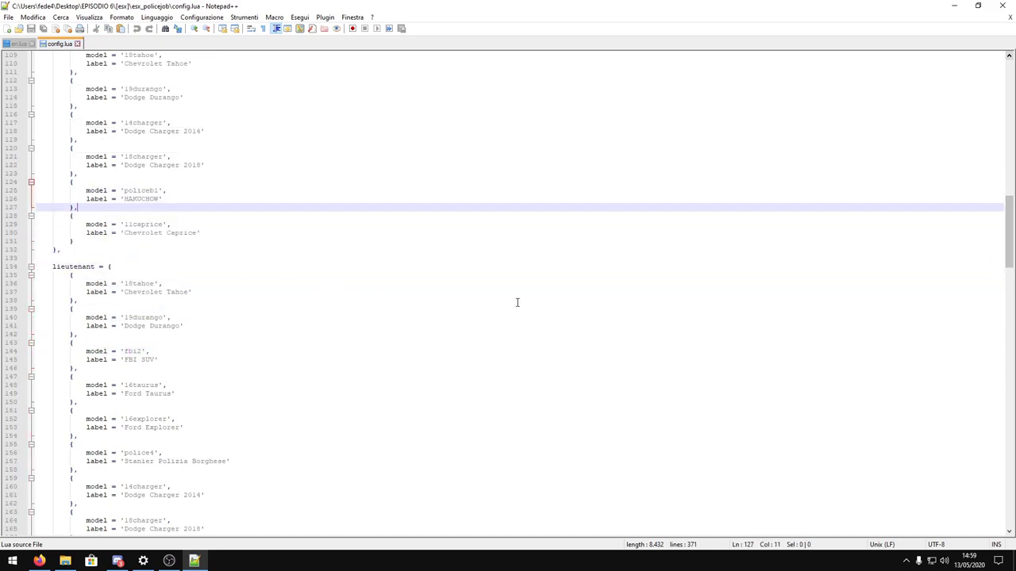
scroll(441, 305, "up", 10)
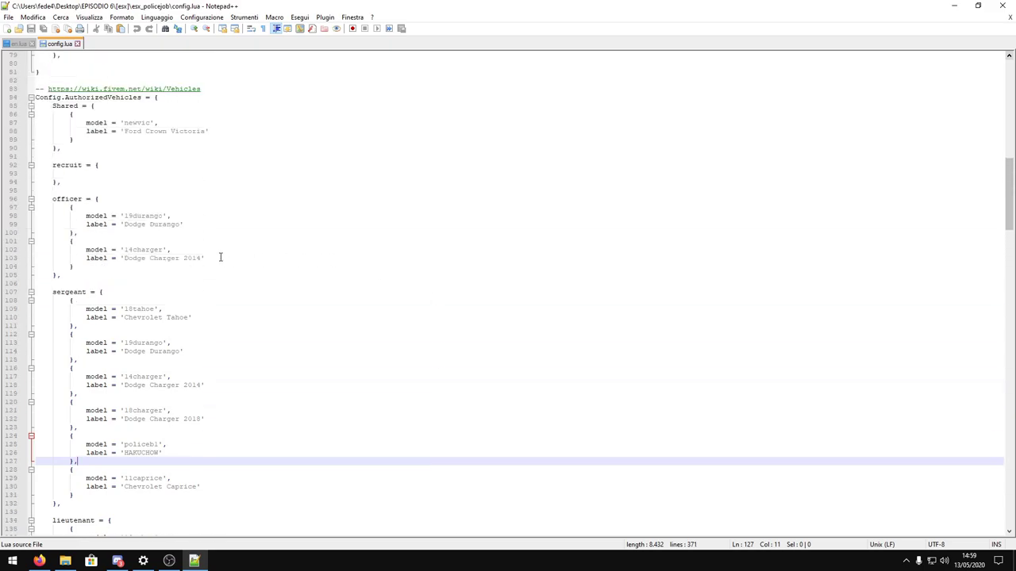
scroll(264, 278, "down", 6)
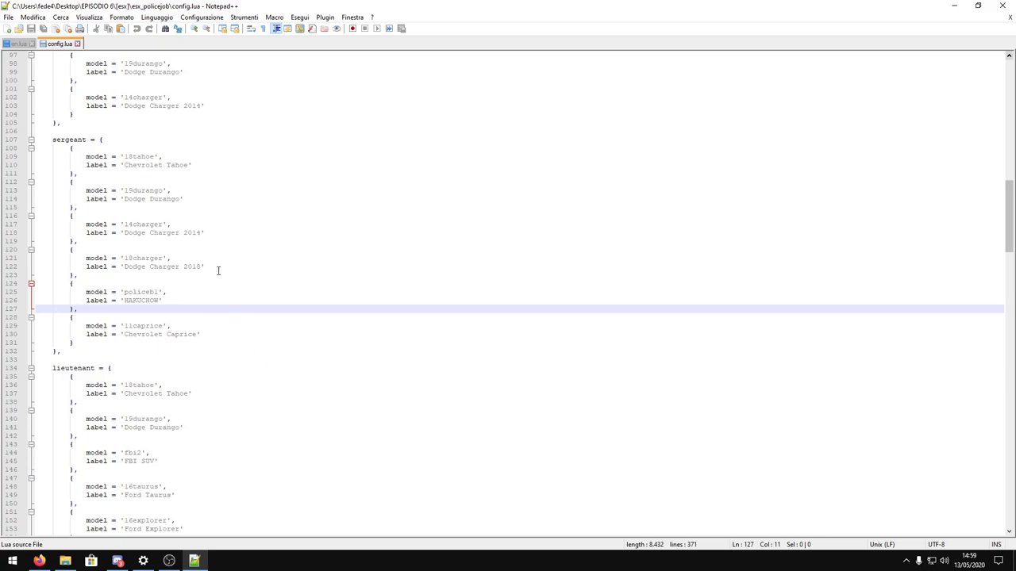
Read through the remaining rank vehicle lists and Config.Uniforms, from cadet_wear down to gilet_wear
scroll(199, 229, "up", 8)
scroll(196, 228, "down", 13)
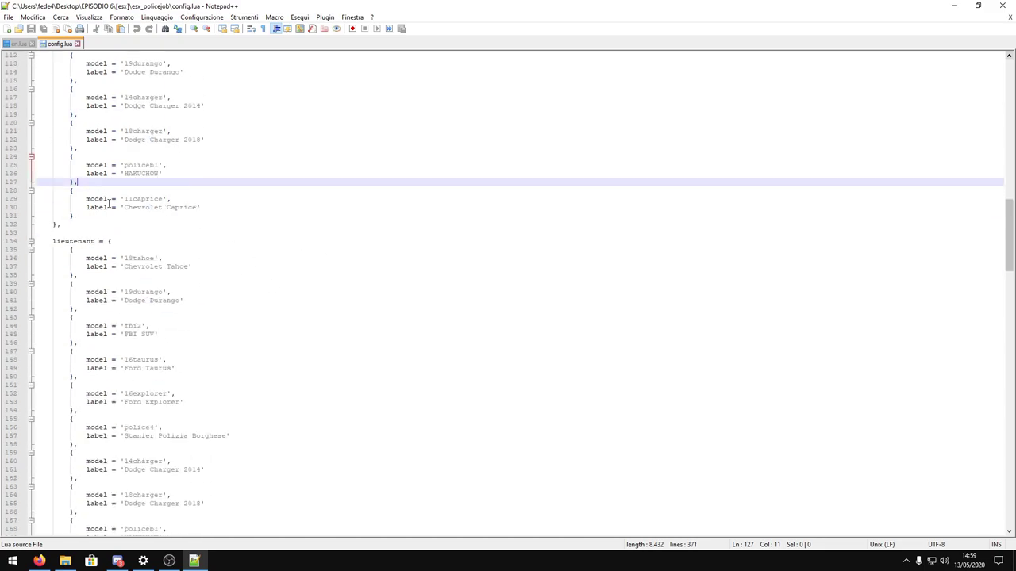
scroll(163, 224, "down", 20)
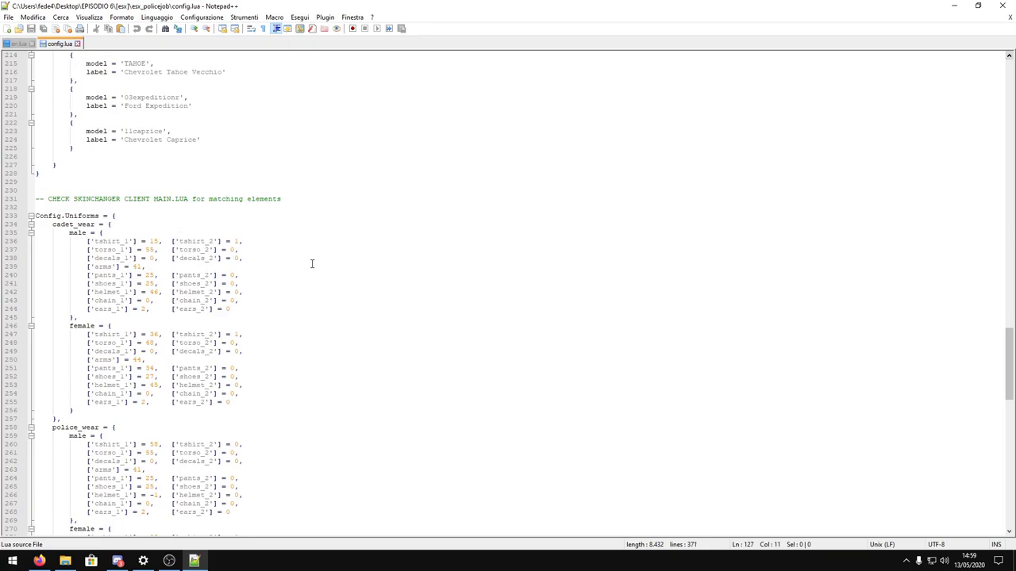
scroll(226, 228, "down", 7)
scroll(227, 227, "down", 4)
scroll(226, 229, "up", 7)
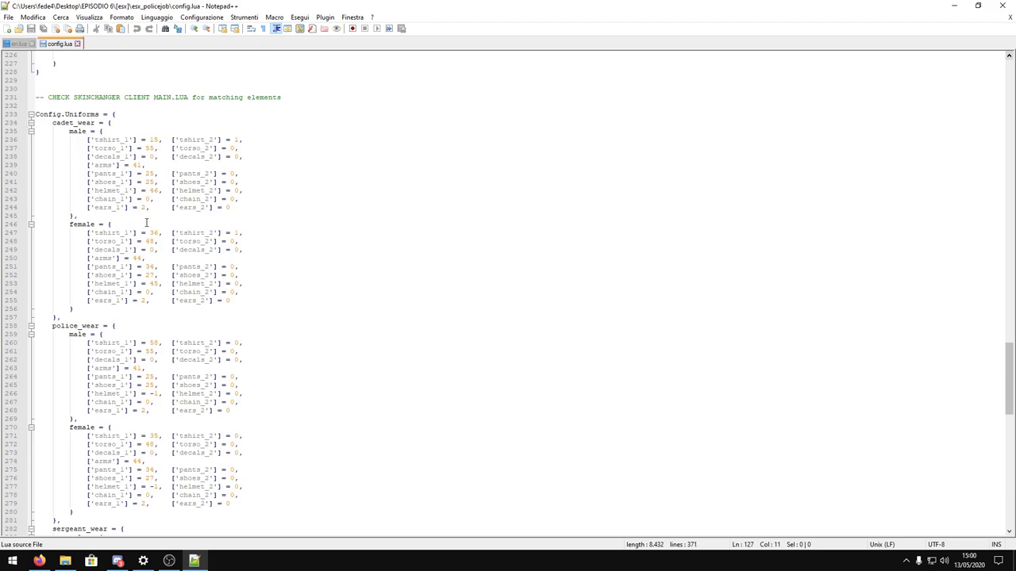
scroll(229, 295, "down", 20)
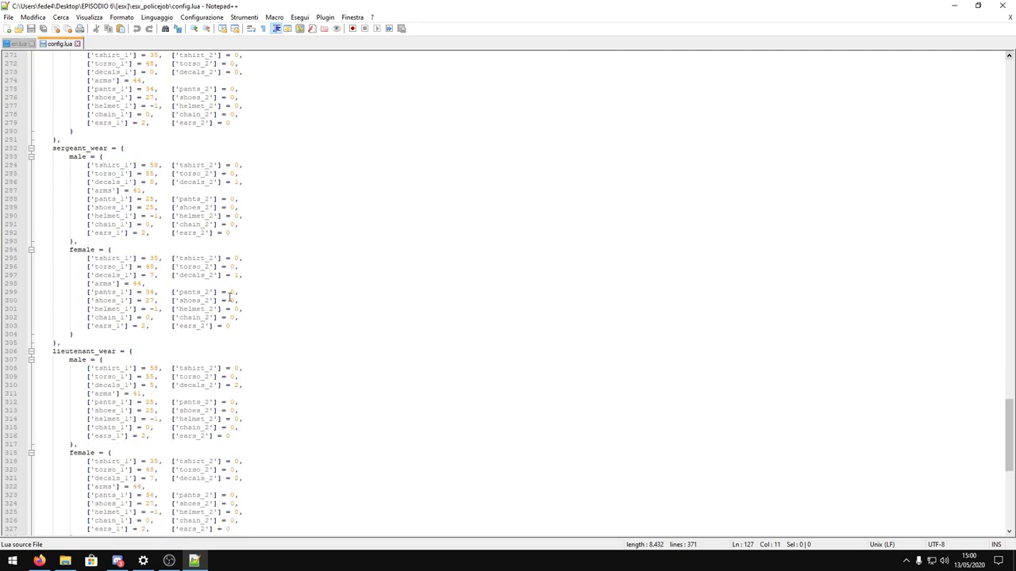
scroll(229, 296, "down", 5)
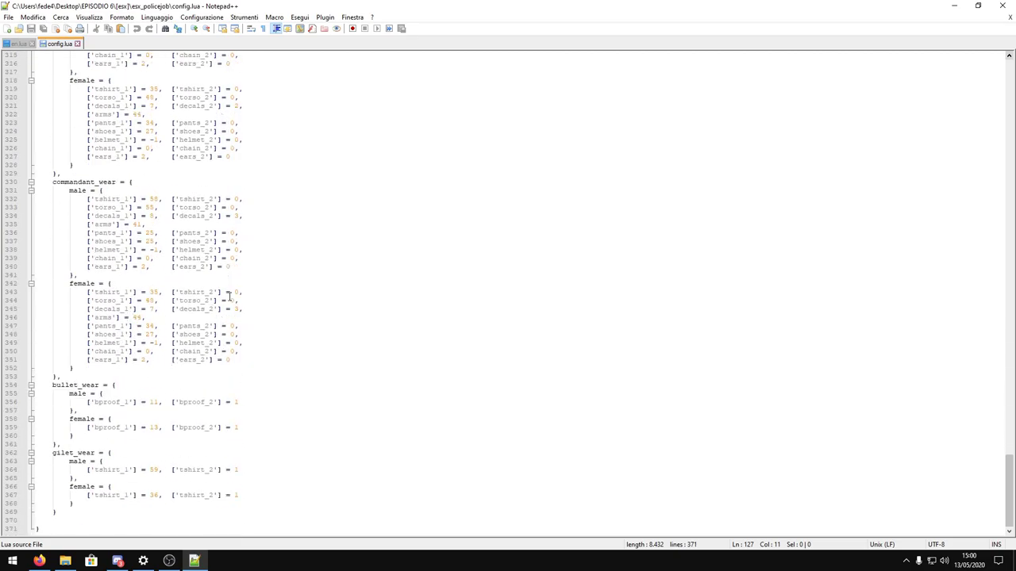
scroll(245, 256, "up", 20)
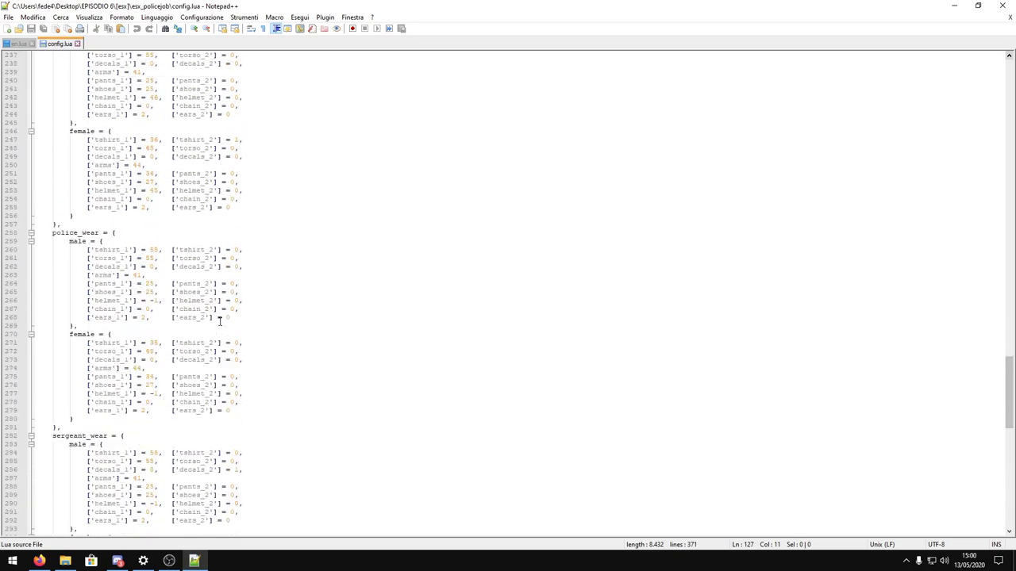
scroll(222, 317, "up", 13)
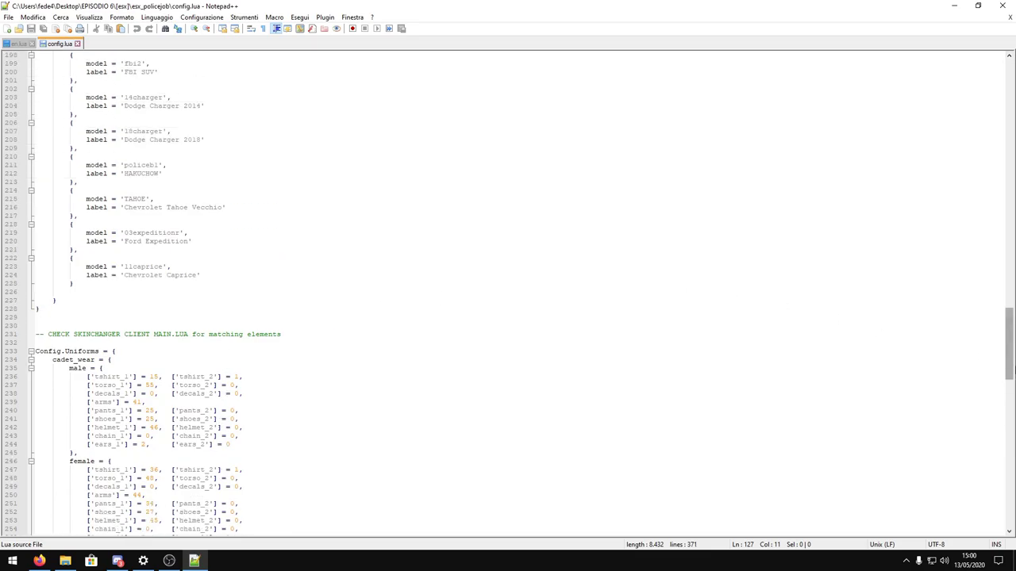
left_click_drag(1013, 334, 703, 67)
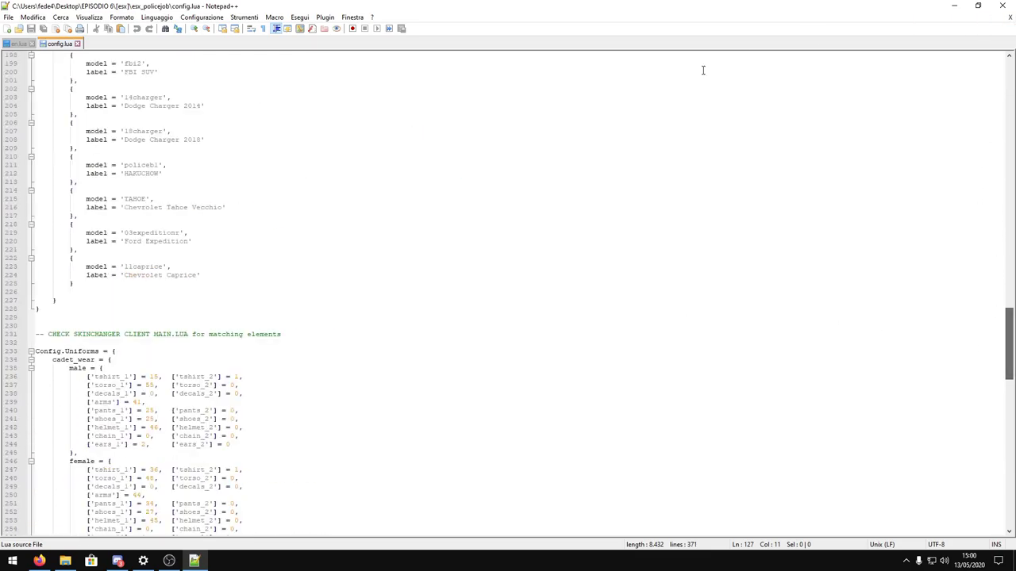
Close the police config.lua and open en.lua from the esx_policejob locales folder
left_click(76, 44)
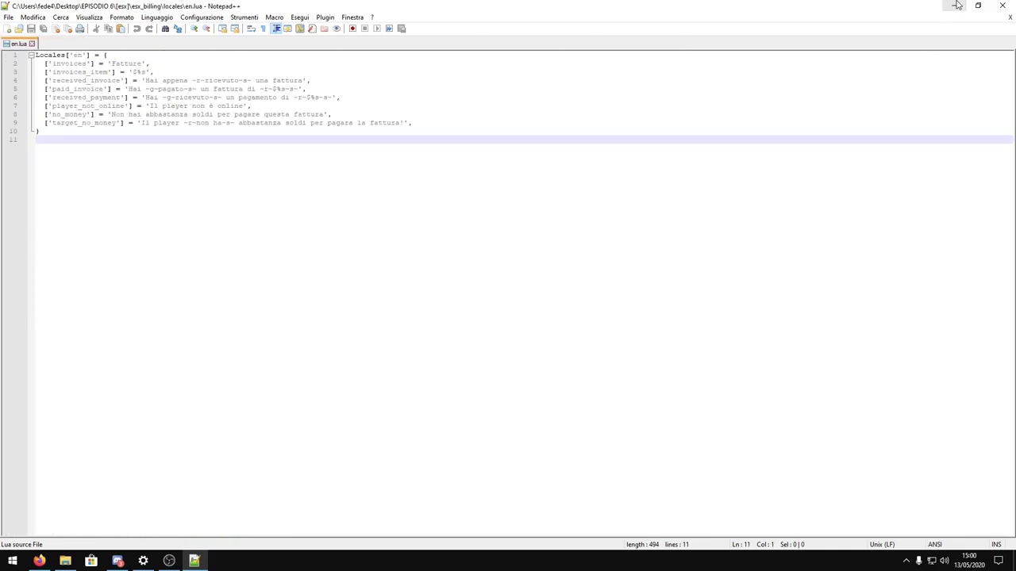
left_click(954, 5)
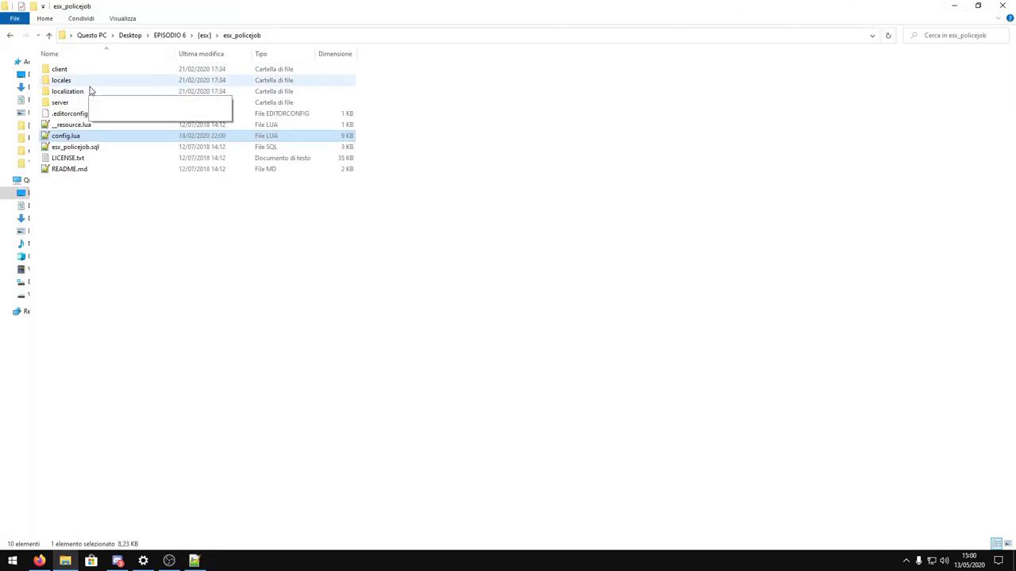
double_click(61, 80)
double_click(65, 91)
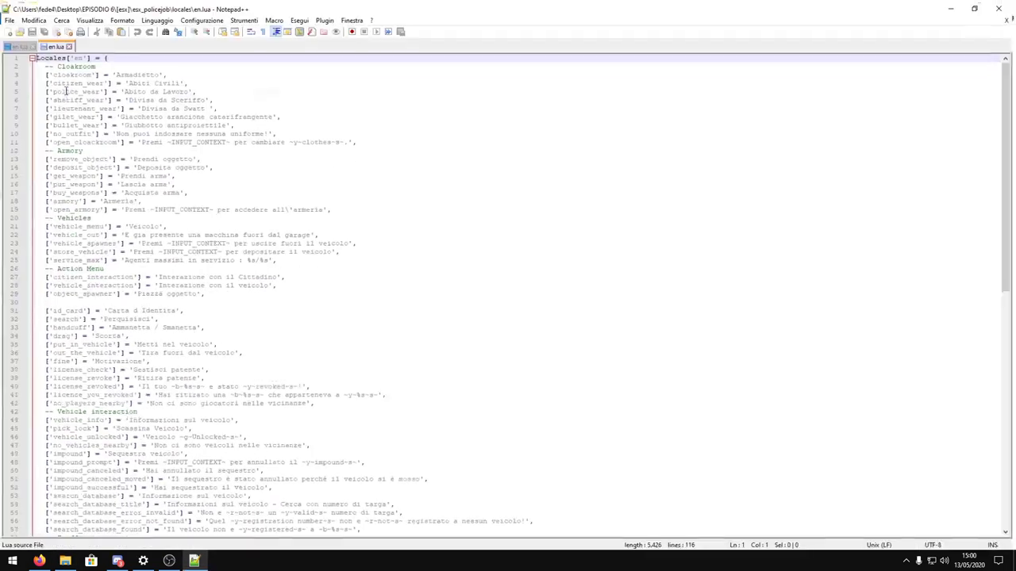
Read through the police translations from the Cloakroom section to the Boss Menu section, highlighting the first blocks, and close the editor
left_click_drag(83, 81, 310, 288)
scroll(310, 287, "down", 4)
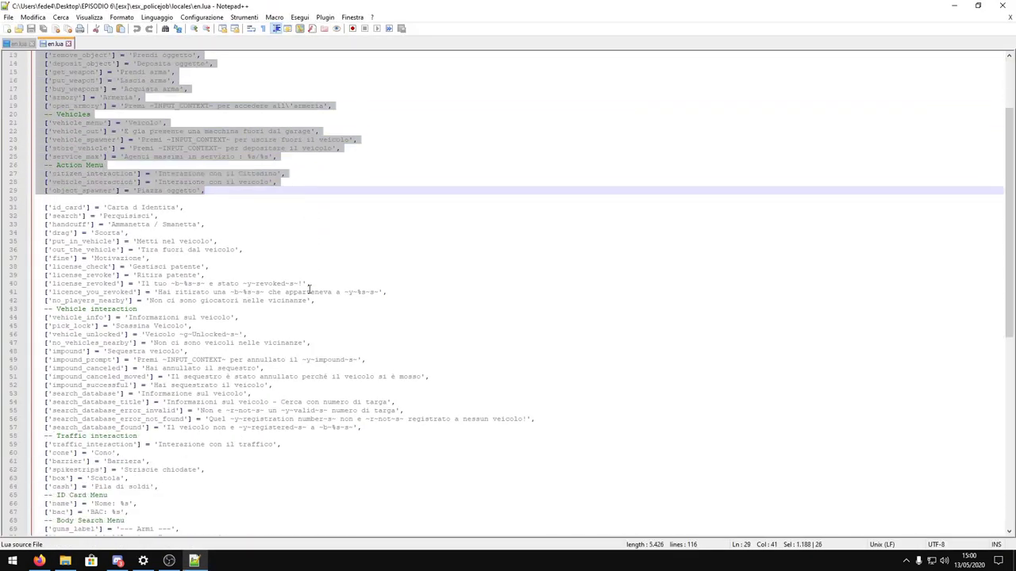
scroll(310, 287, "down", 9)
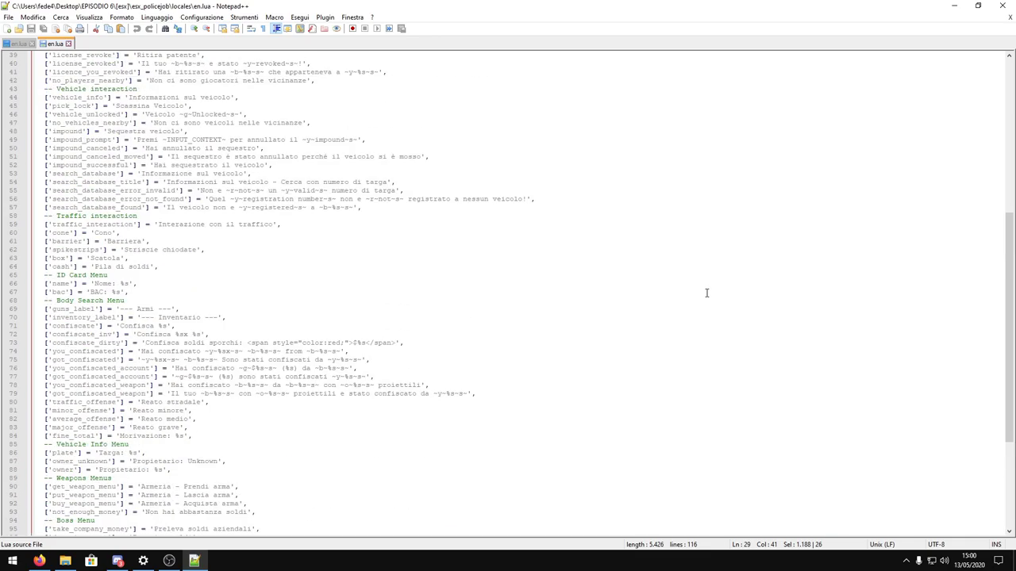
scroll(706, 293, "up", 13)
left_click(714, 148)
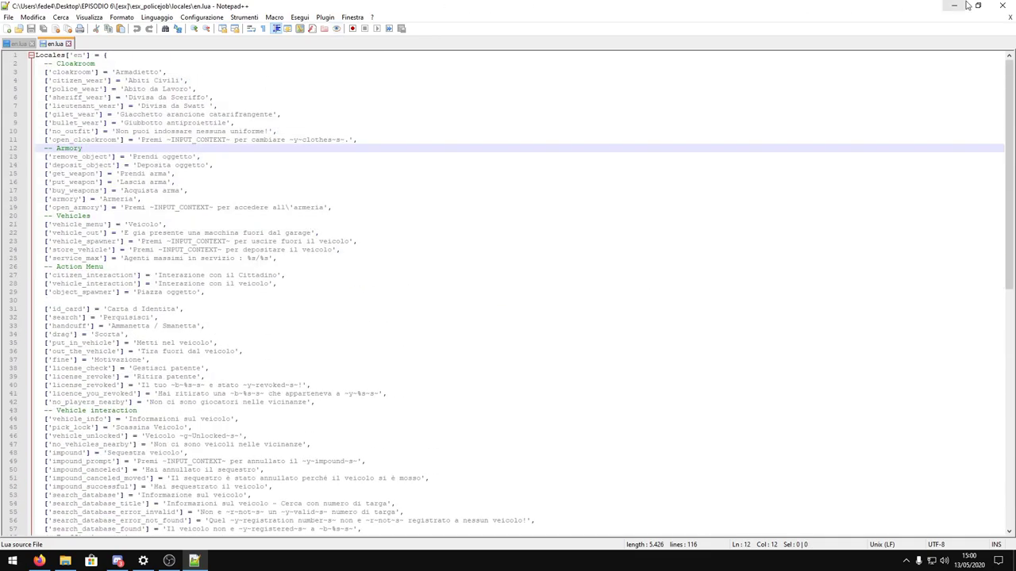
left_click(1001, 6)
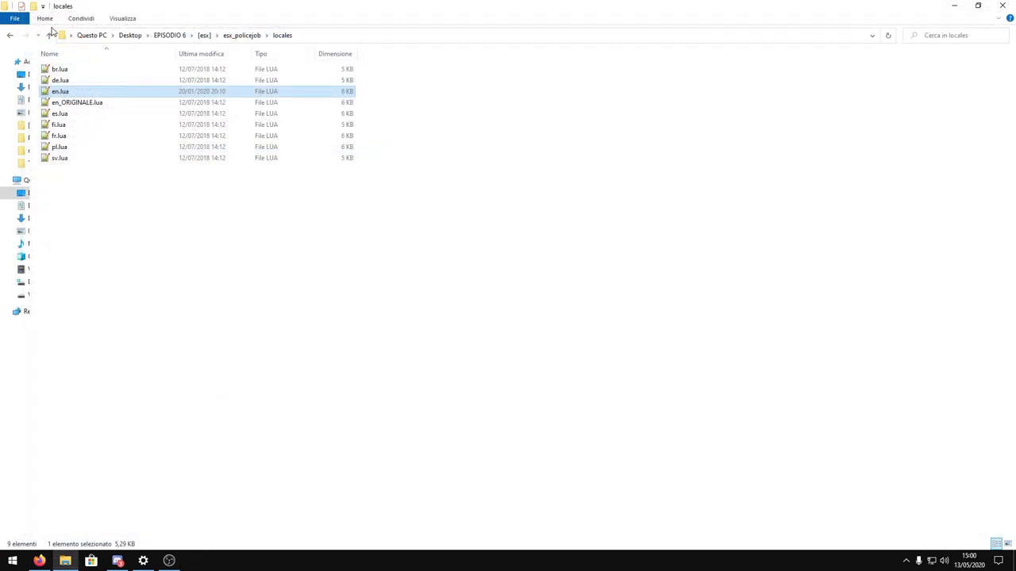
Return to the [esx] folder and inspect the contents of the esx_service resource
left_click(50, 35)
left_click(50, 35)
left_click(94, 138)
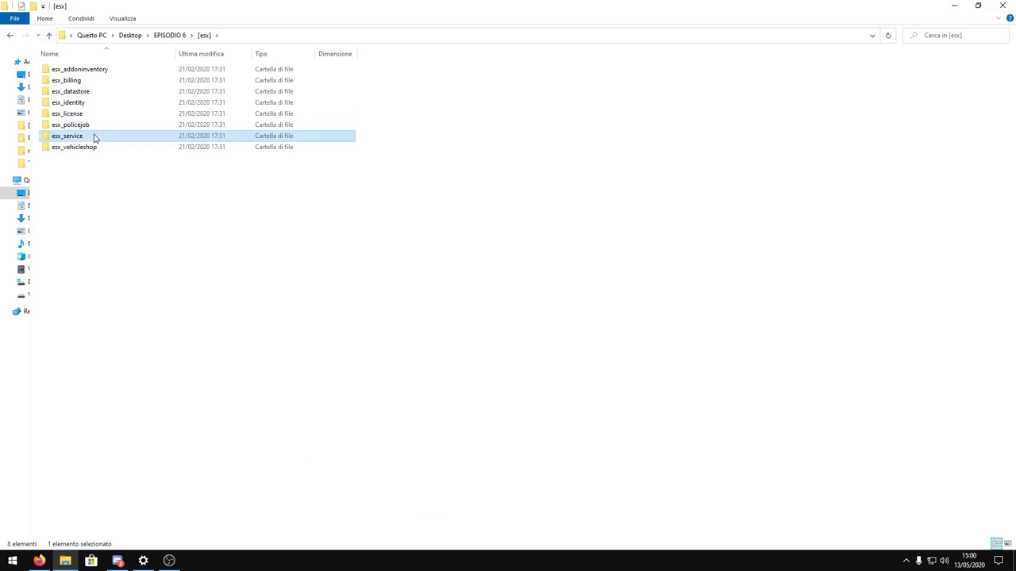
double_click(94, 137)
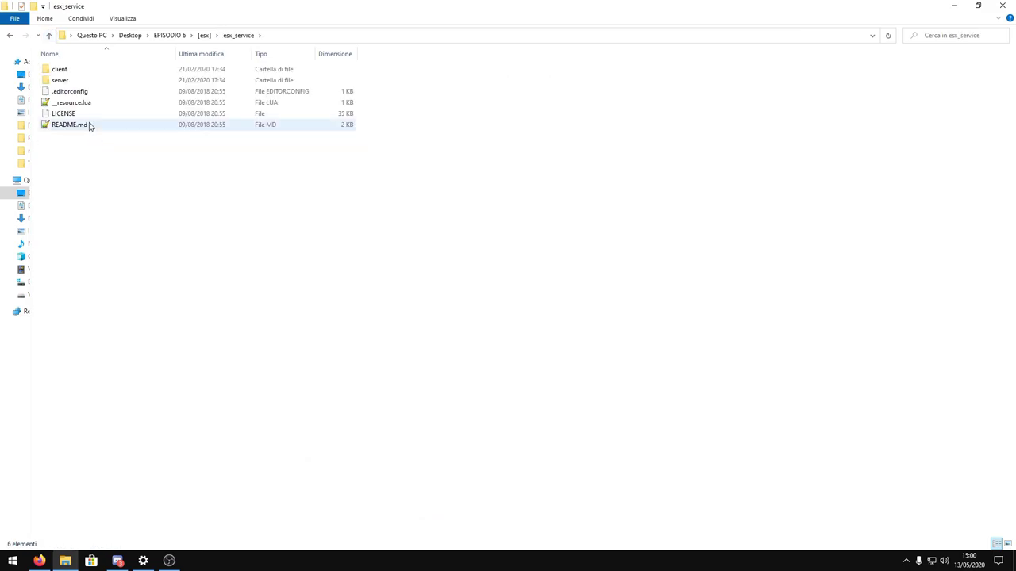
left_click(92, 81)
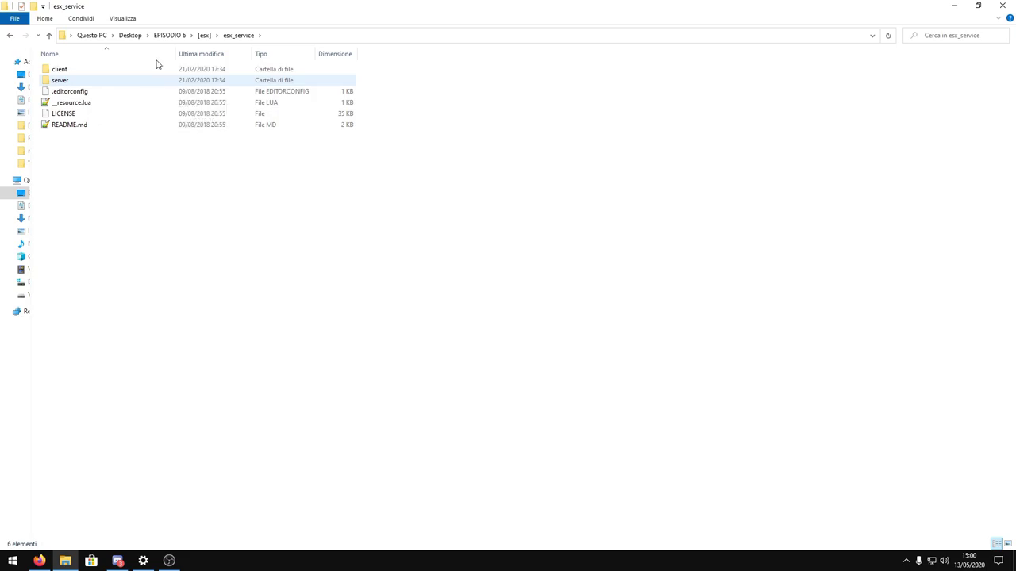
Go to the esx_vehicleshop resource folder, open its config.lua and look over the settings
left_click(49, 35)
double_click(96, 148)
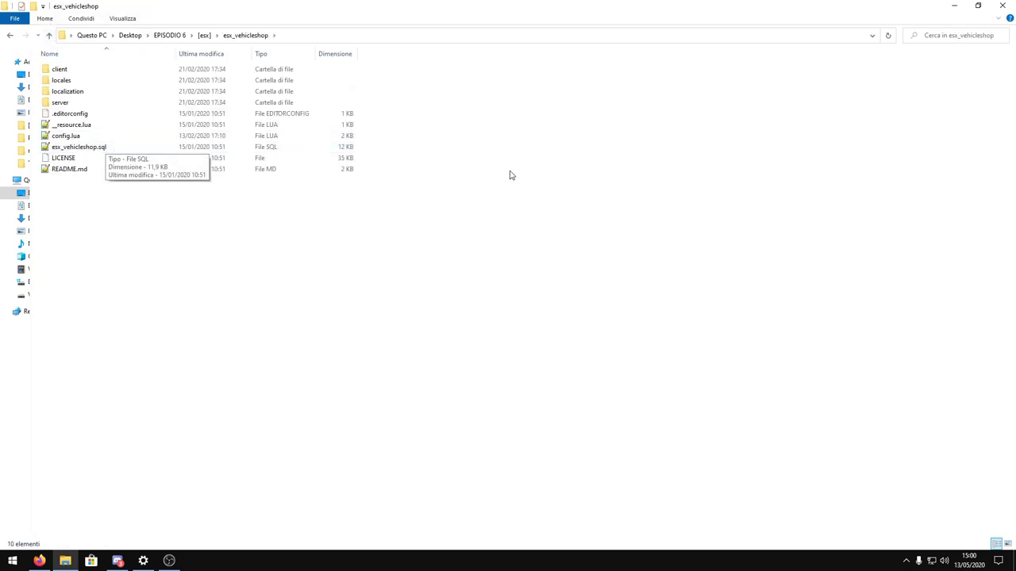
left_click(349, 150)
left_click(390, 154)
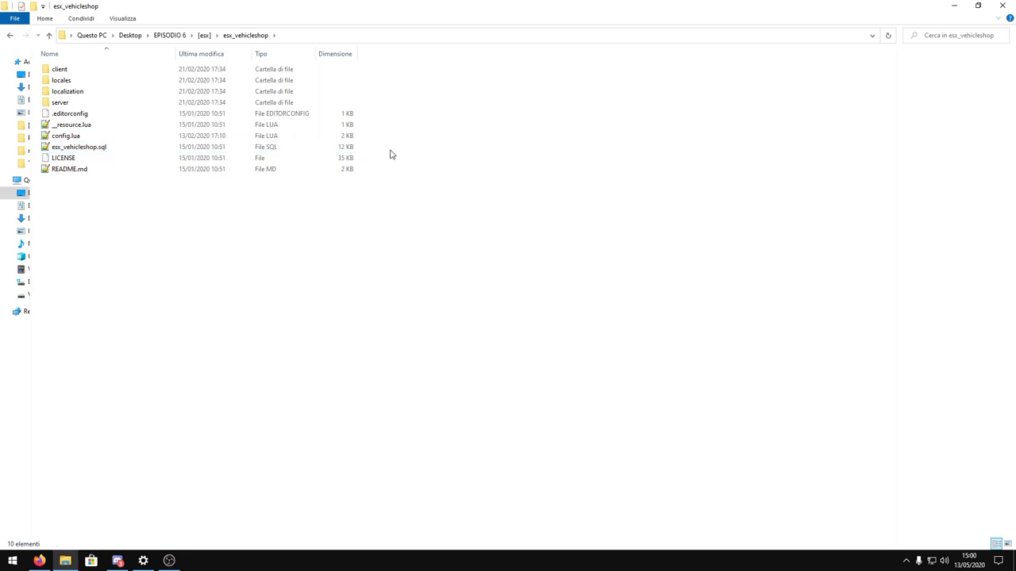
double_click(93, 137)
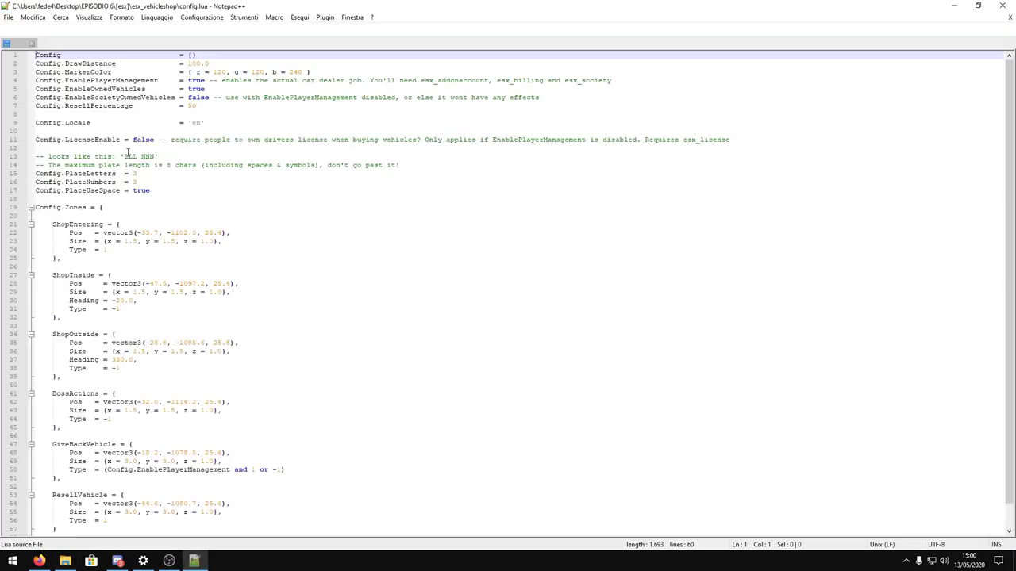
scroll(213, 180, "down", 1)
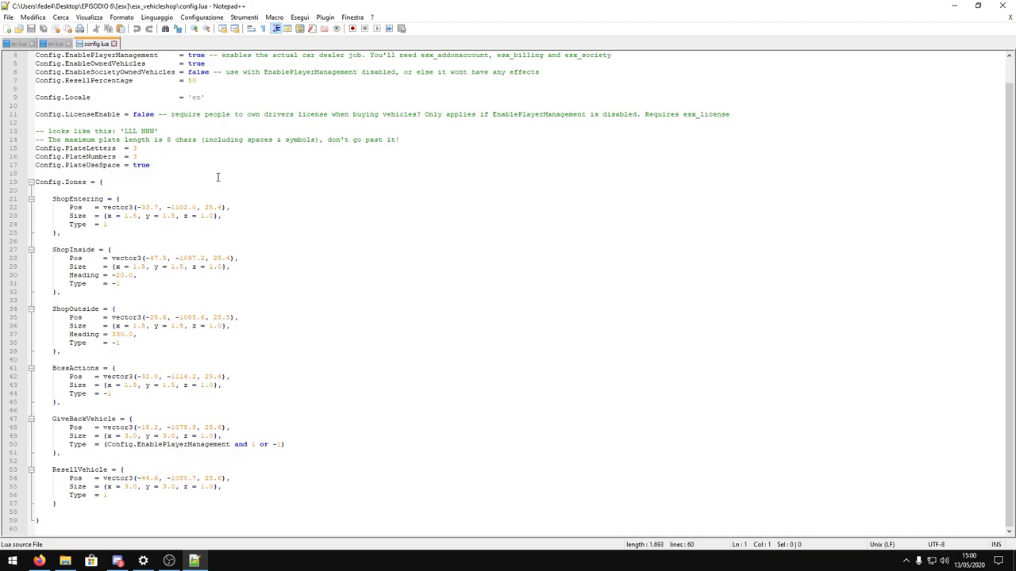
scroll(218, 176, "up", 1)
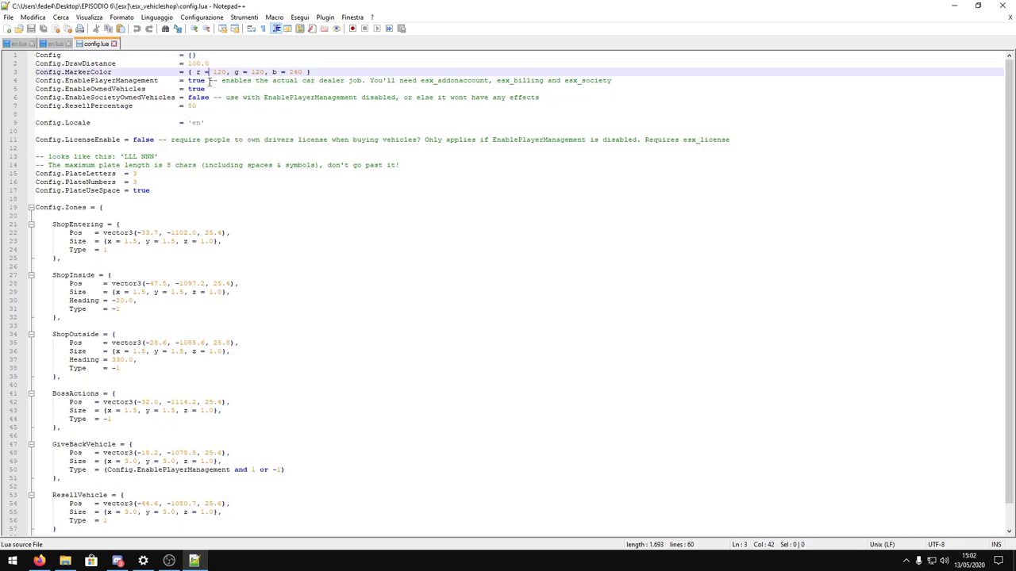
Examine the vehicle shop's Config.EnablePlayerManagement value, highlighting it, and the Config.ResellPercentage line
left_click_drag(209, 80, 182, 82)
left_click(257, 115)
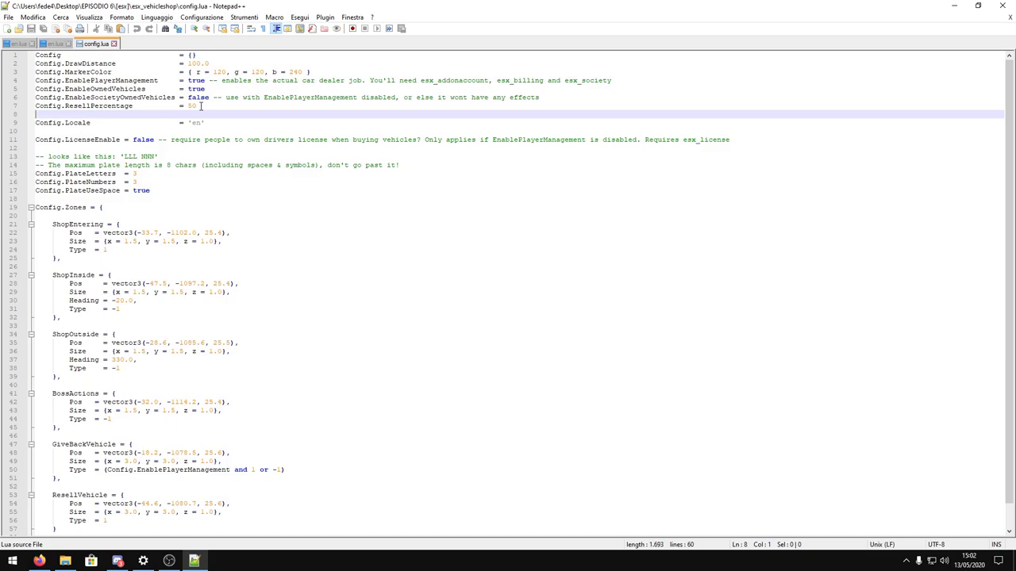
left_click_drag(206, 80, 192, 80)
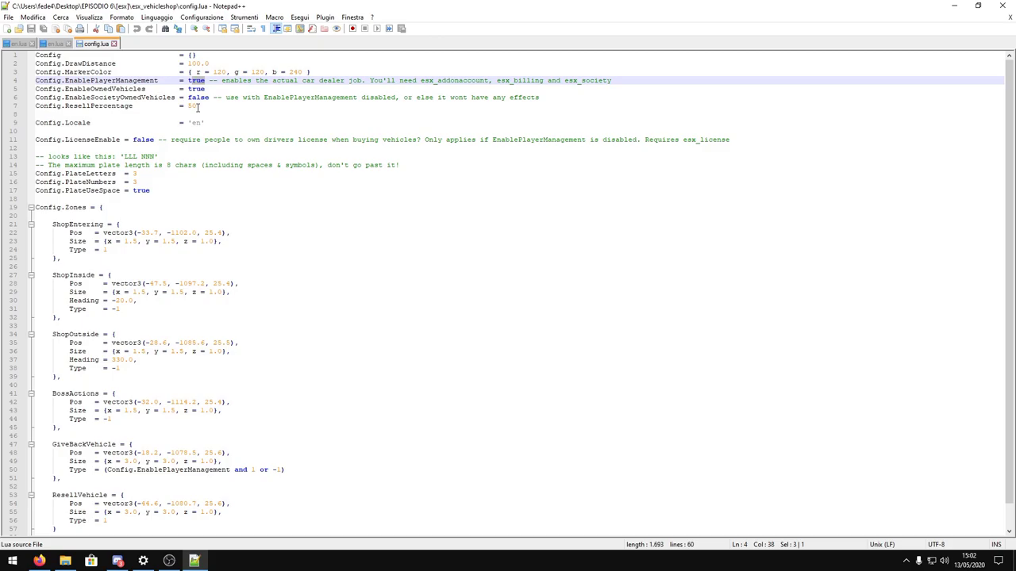
left_click(196, 106)
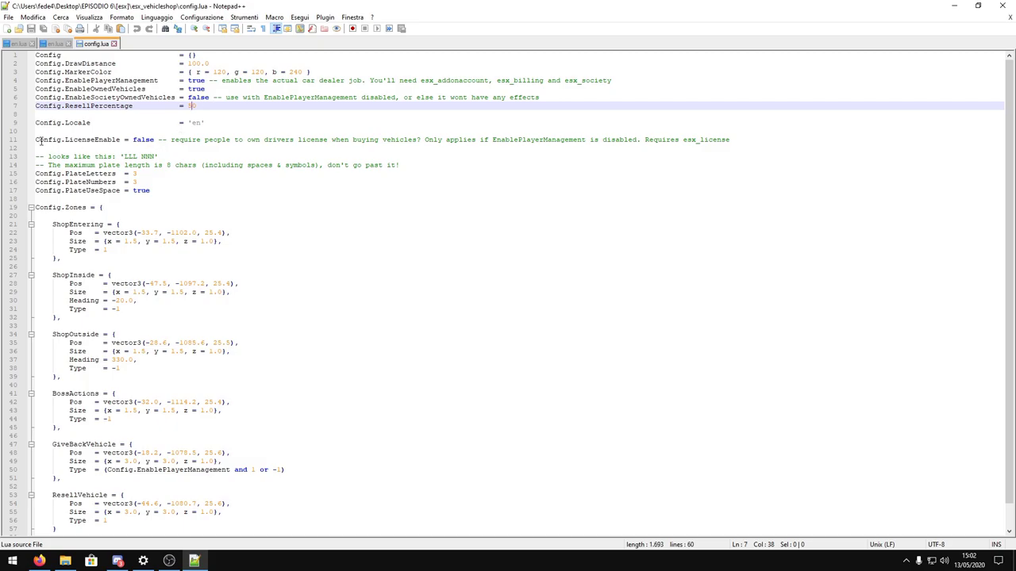
Examine the Config.LicenseEnable option and the PlateLetters and PlateNumbers settings
left_click(129, 139)
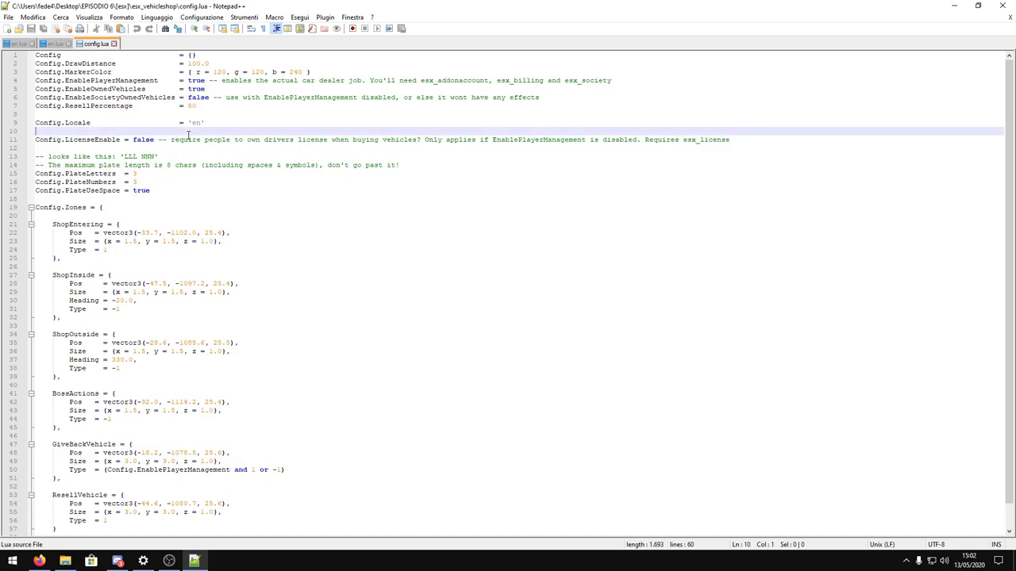
double_click(144, 140)
left_click(192, 140)
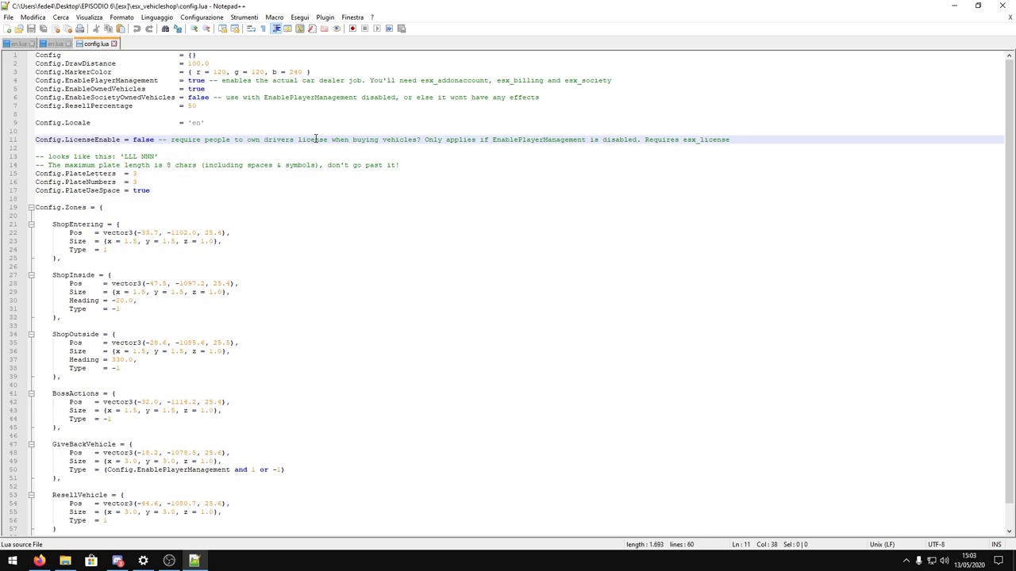
left_click_drag(133, 174, 81, 174)
left_click(143, 182)
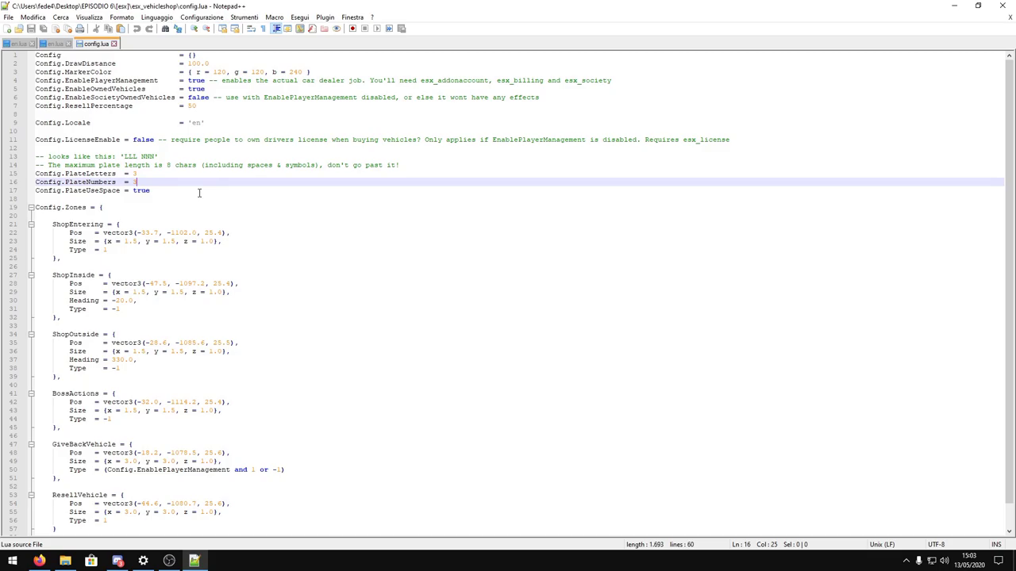
Highlight the Config.Zones blocks from ShopEntering to ResellVehicle to review their coordinates, and close the editor
scroll(200, 193, "down", 1)
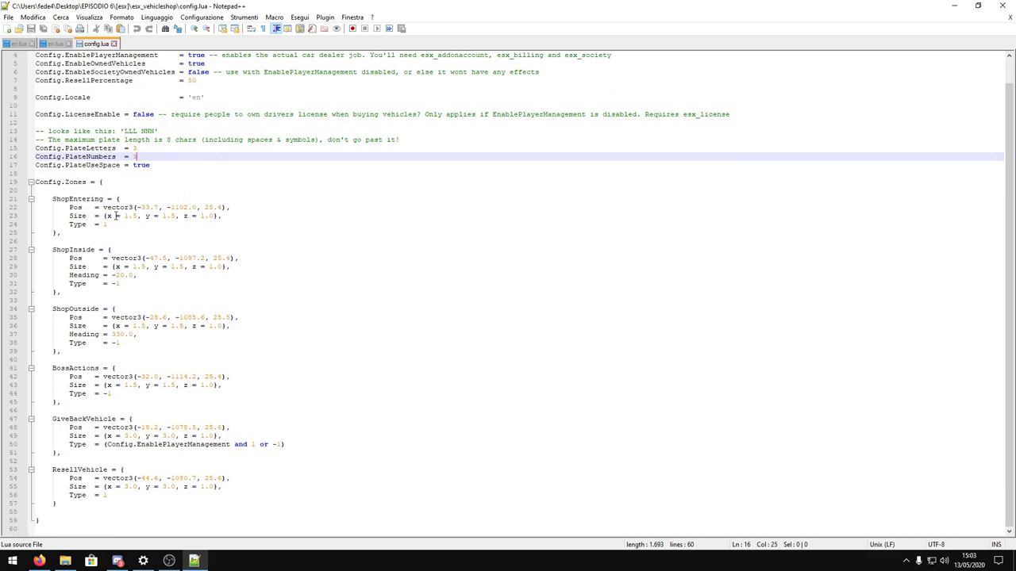
left_click(275, 506)
left_click_drag(275, 506, 71, 201)
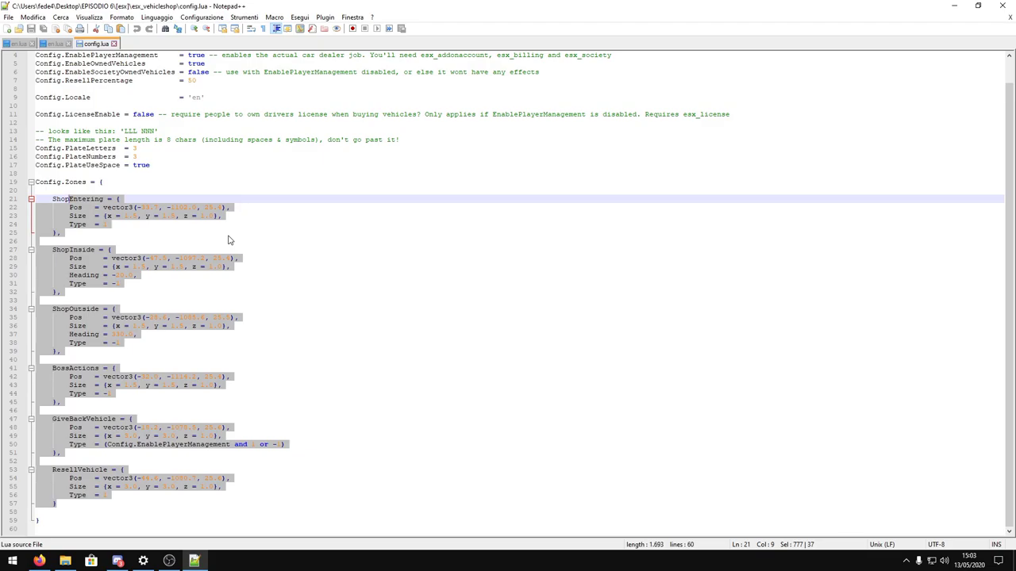
left_click(228, 240)
left_click(1002, 6)
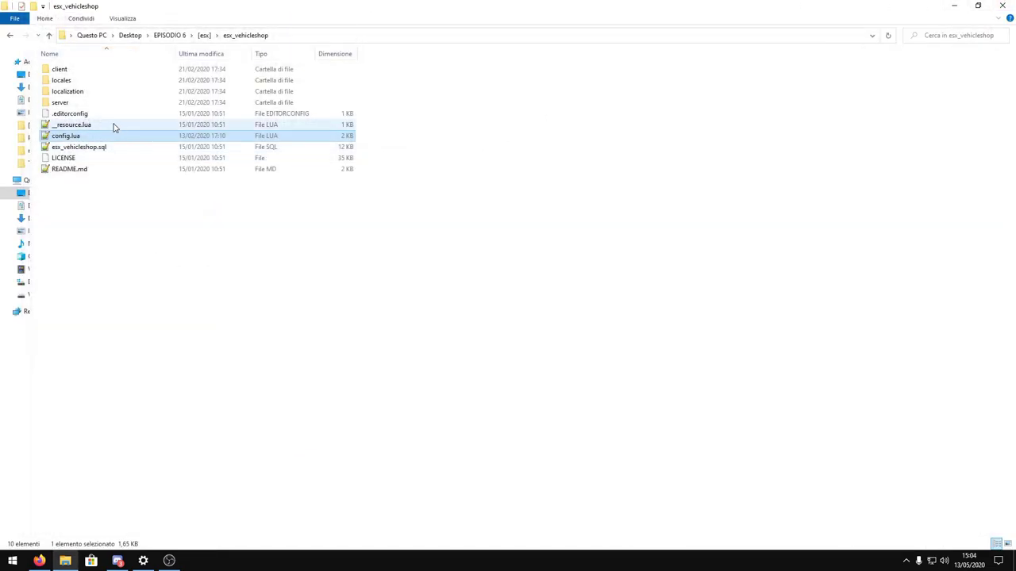
Open en.lua from the esx_vehicleshop locales folder and read through its Italian translations
left_click(64, 85)
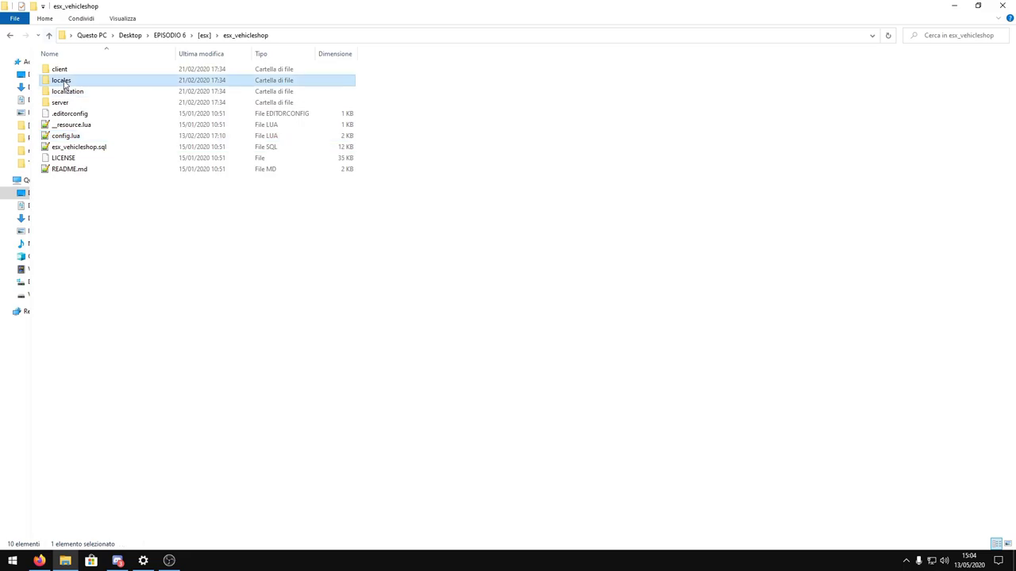
double_click(65, 85)
double_click(67, 83)
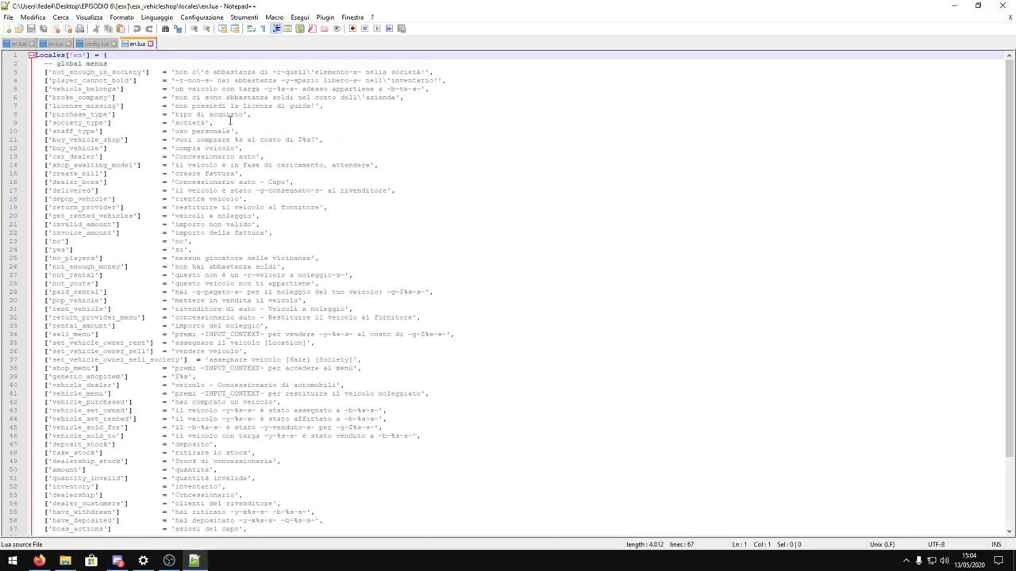
scroll(230, 120, "down", 5)
left_click(445, 265, "shift")
left_click(445, 324)
scroll(333, 276, "up", 5)
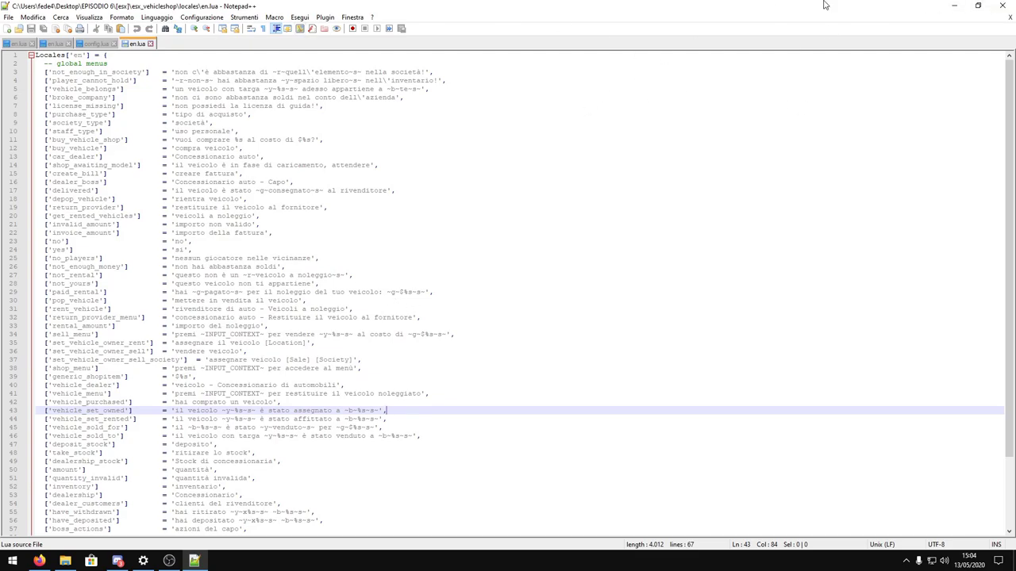
Close the vehicle shop's en.lua and return to the downloaded [esx] folder in EPISODIO 6
left_click(1002, 6)
left_click(1003, 5)
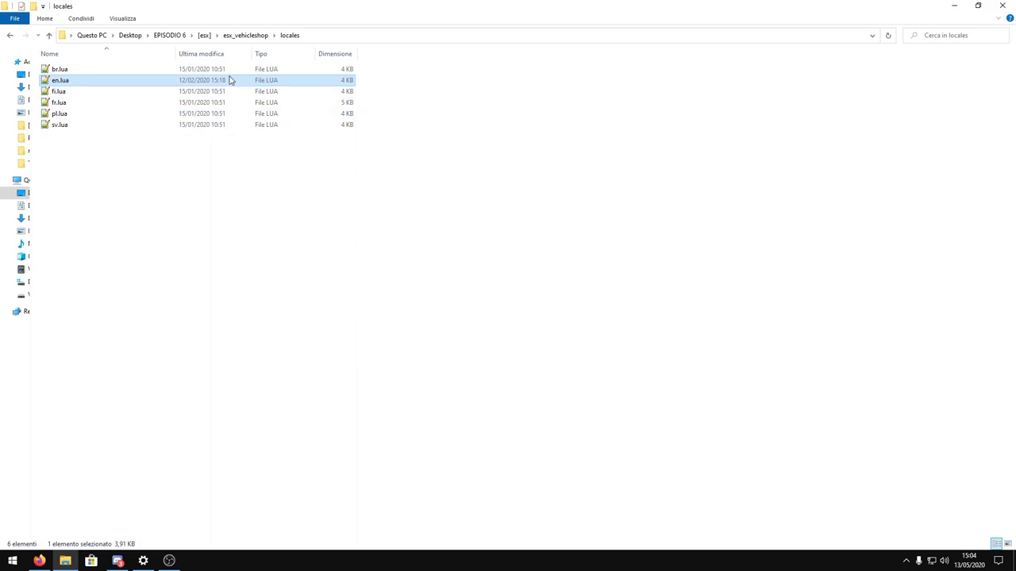
double_click(50, 37)
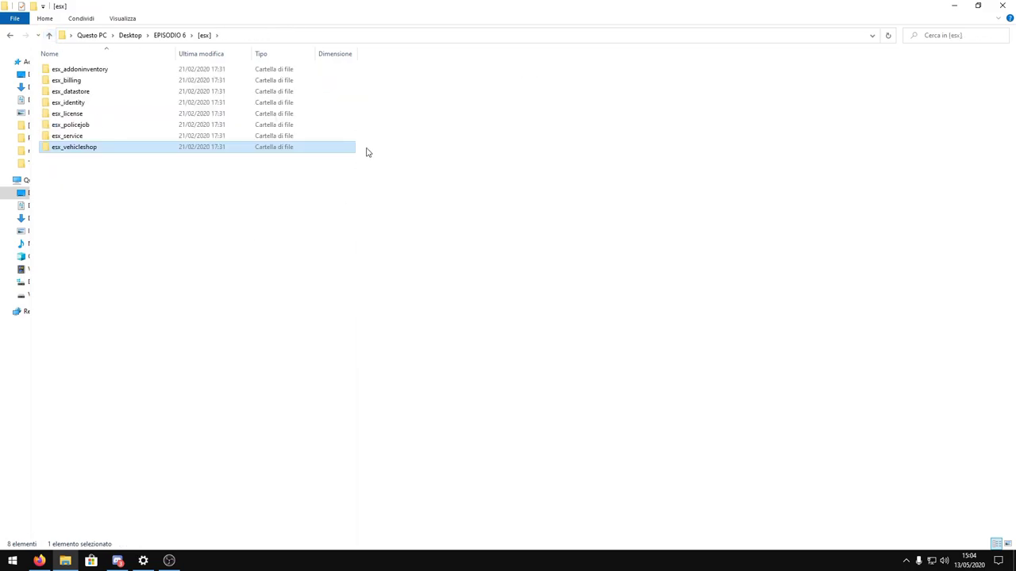
Check the contents of the server's existing [esx] folder and return to its parent resources folder
key("alt+Tab")
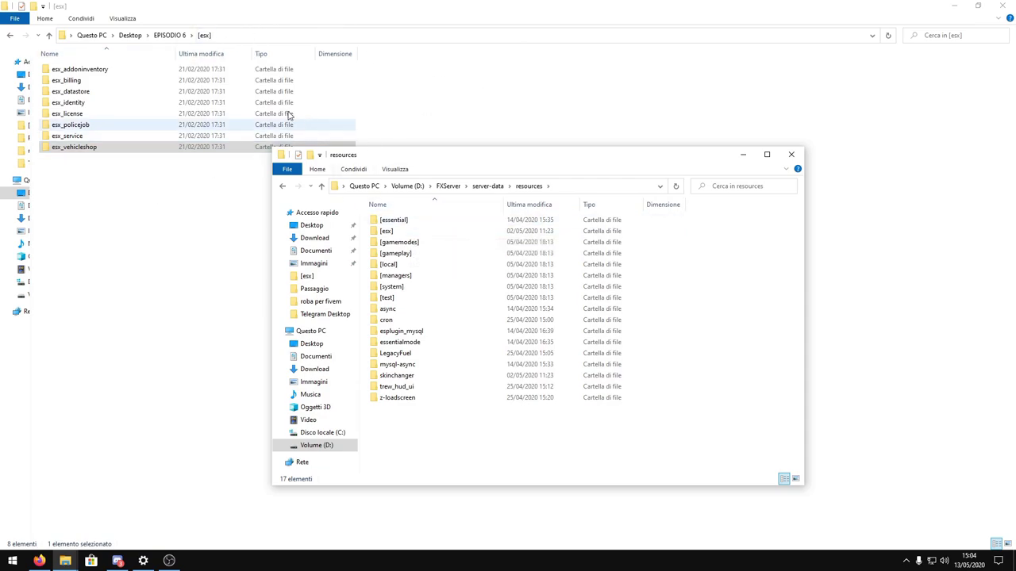
double_click(392, 231)
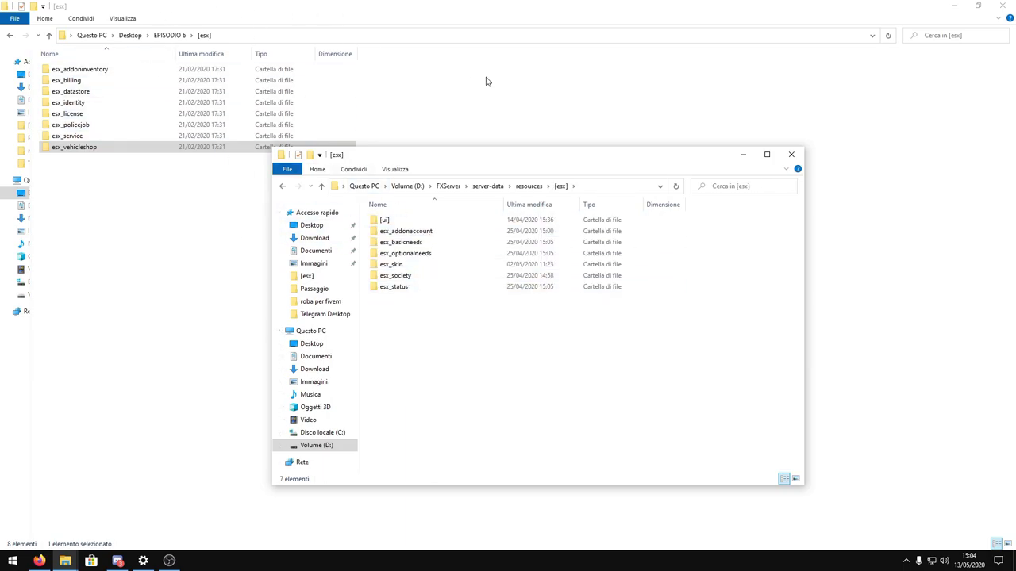
left_click(321, 187)
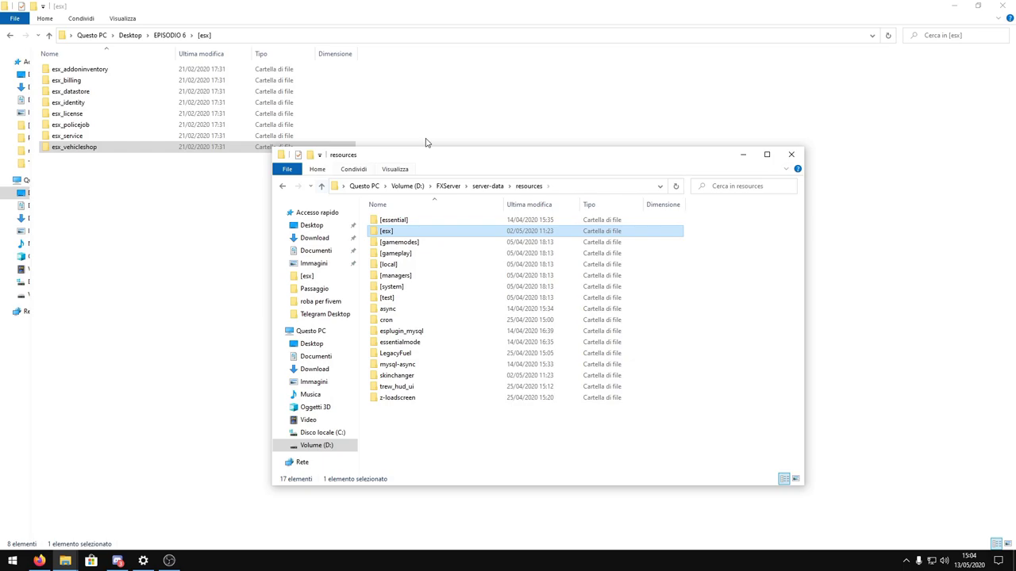
Copy the [esx] folder from EPISODIO 6 into the server's resources folder and check the merged [esx] contents
left_click(49, 35)
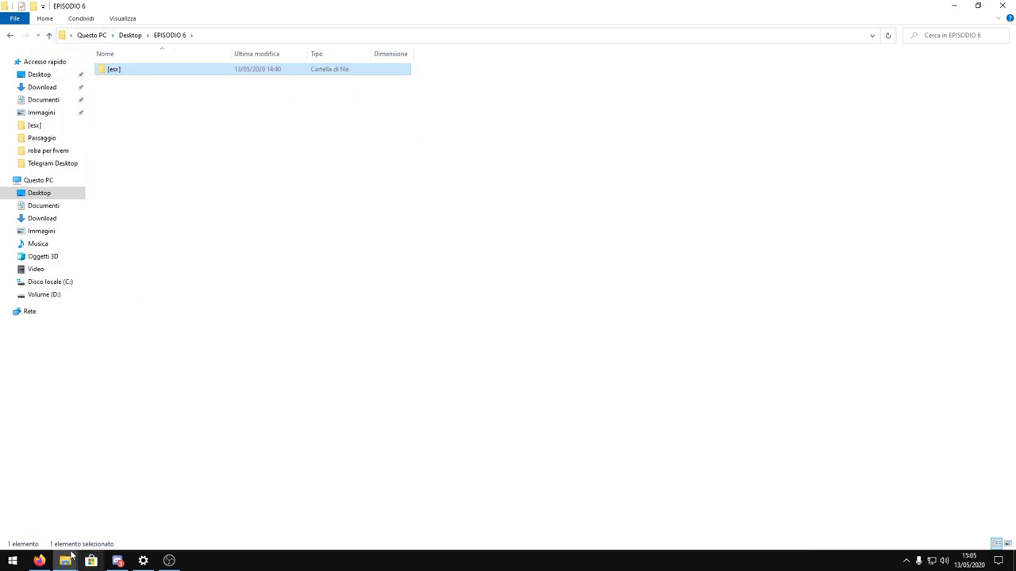
left_click(65, 561)
left_click(178, 507)
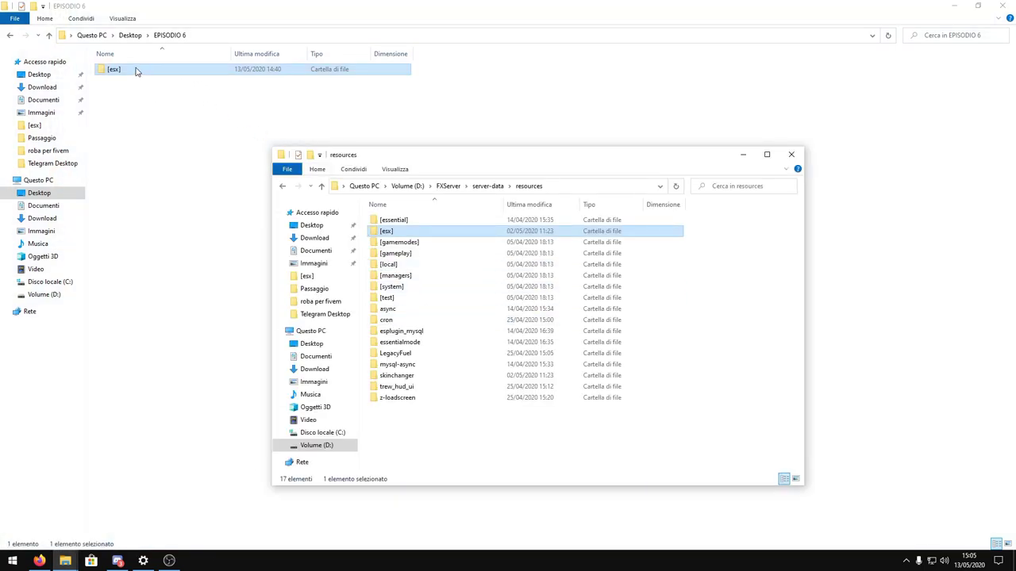
left_click_drag(136, 71, 730, 323)
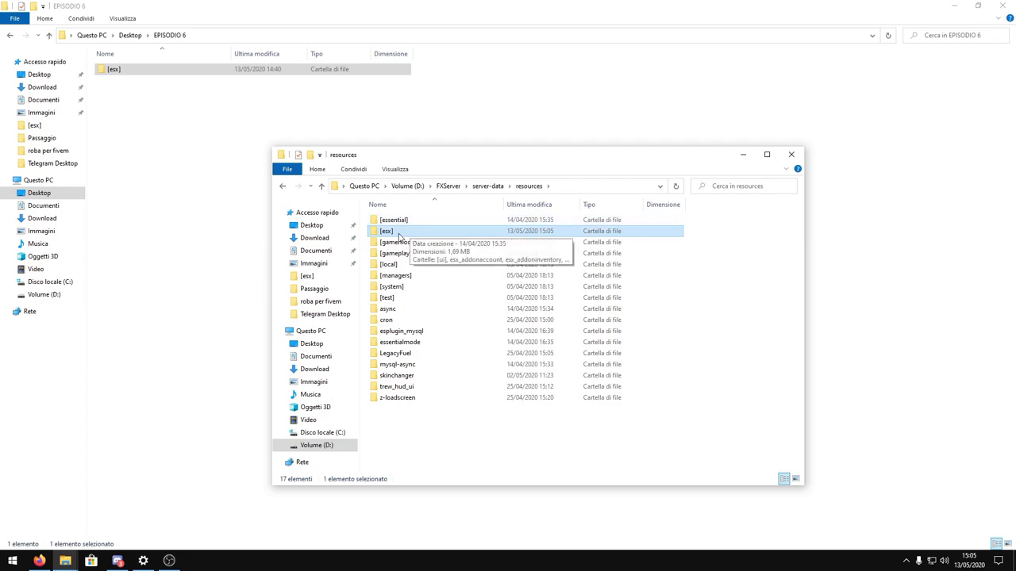
double_click(549, 230)
left_click_drag(450, 475, 558, 204)
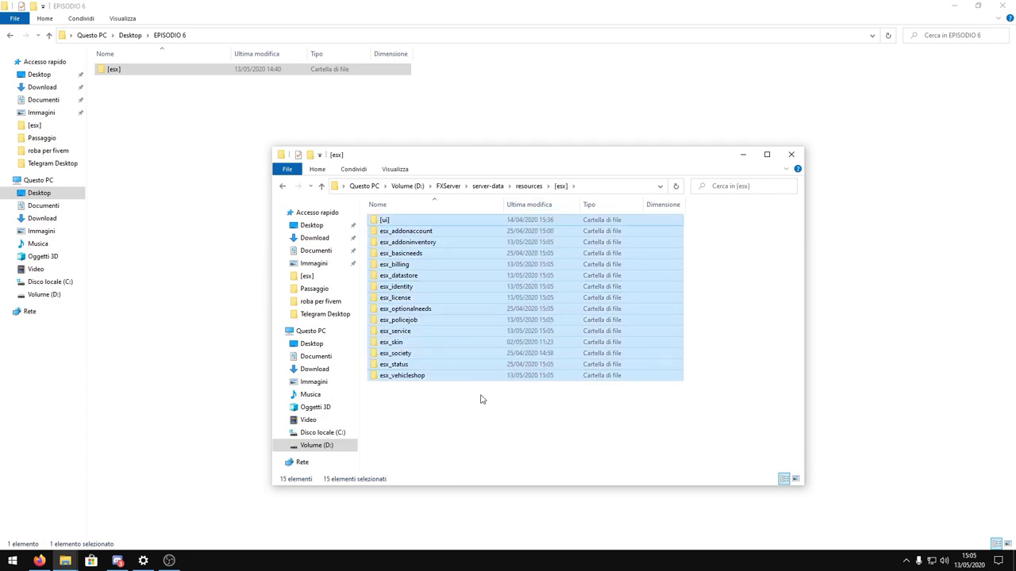
left_click(482, 428)
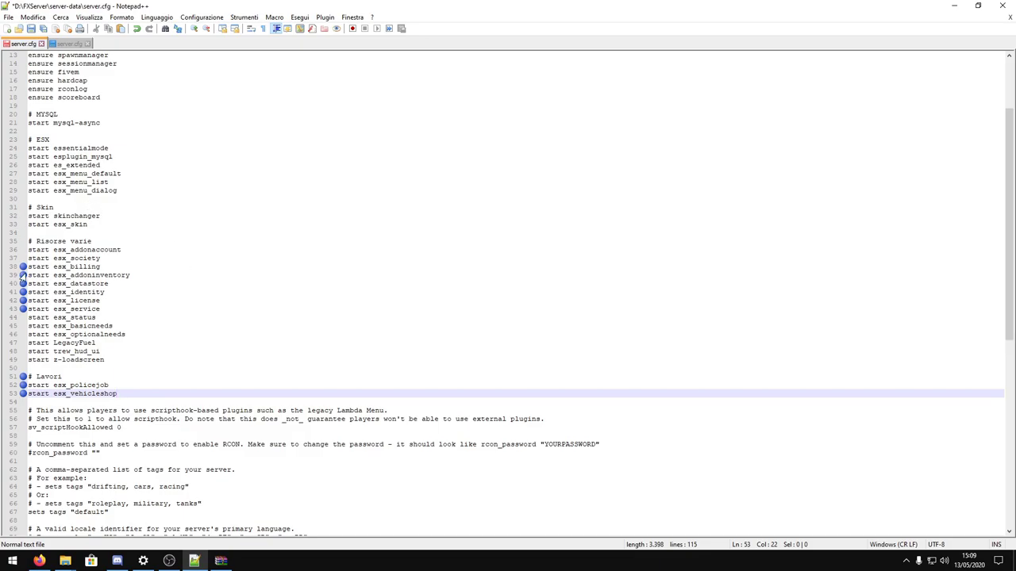
Clear the bookmarks from lines 38 to 43 and 51 to 53 of server.cfg and save the file
left_click(22, 268)
left_click(22, 275)
left_click(22, 283)
left_click(22, 292)
left_click(22, 301)
left_click(22, 309)
left_click(22, 377)
left_click(22, 385)
left_click(22, 393)
left_click(31, 28)
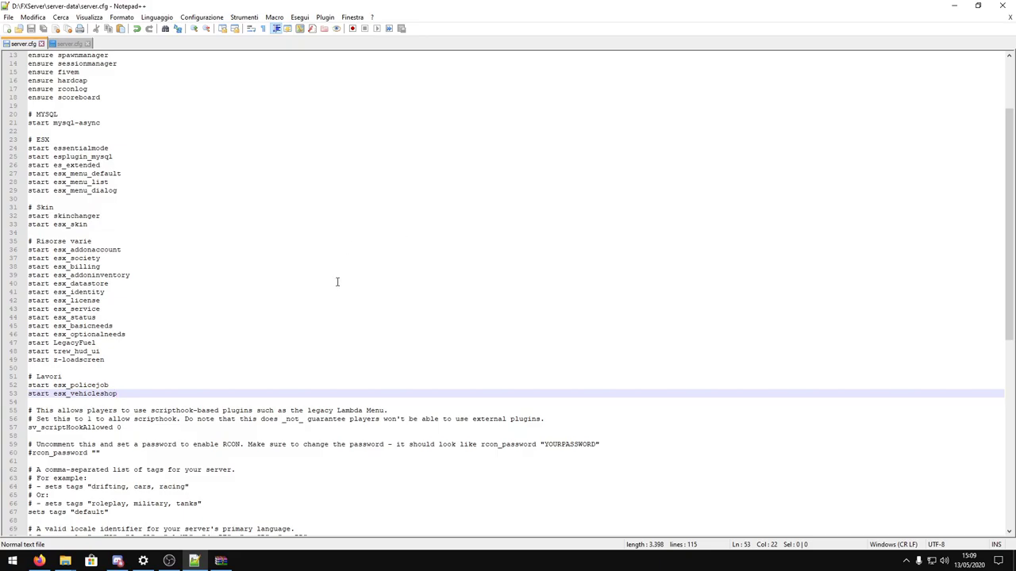